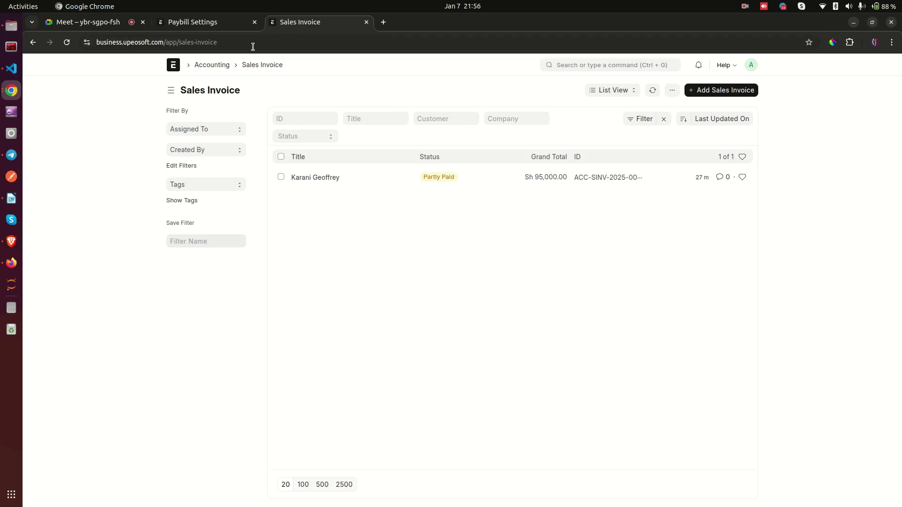
Step: Open Paybill Settings and review its Paybill Number and Account Number fields
click(206, 22)
click(100, 22)
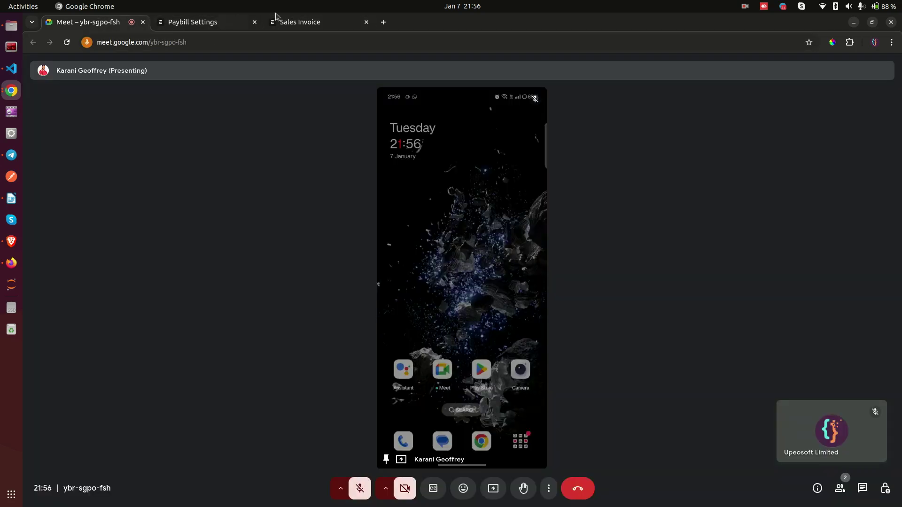
click(328, 24)
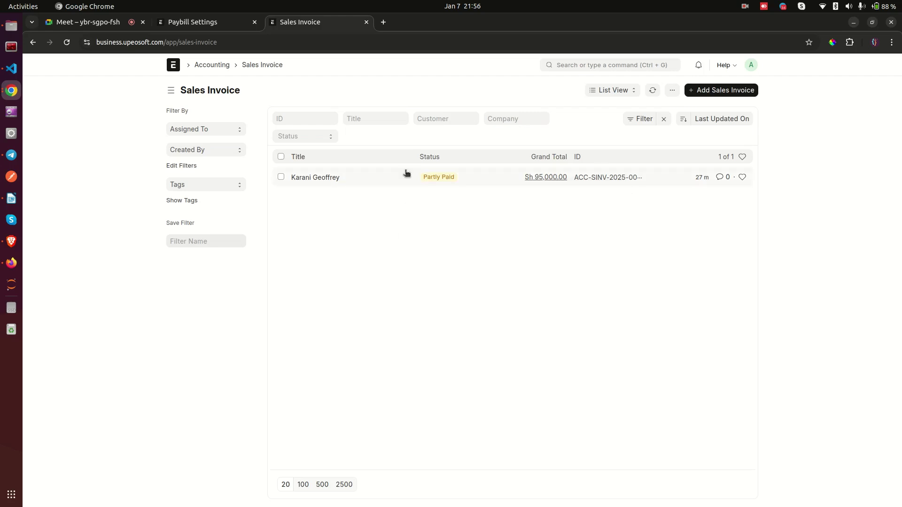
click(209, 23)
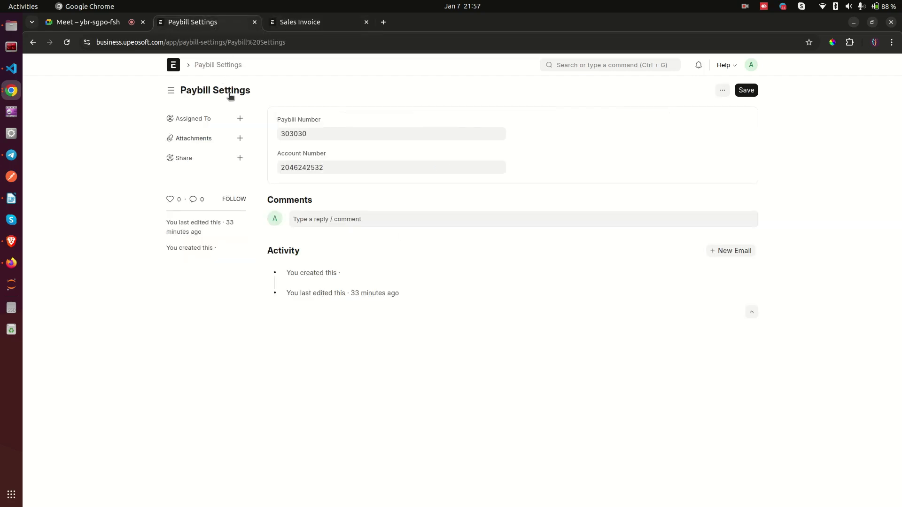
drag(264, 94, 179, 92)
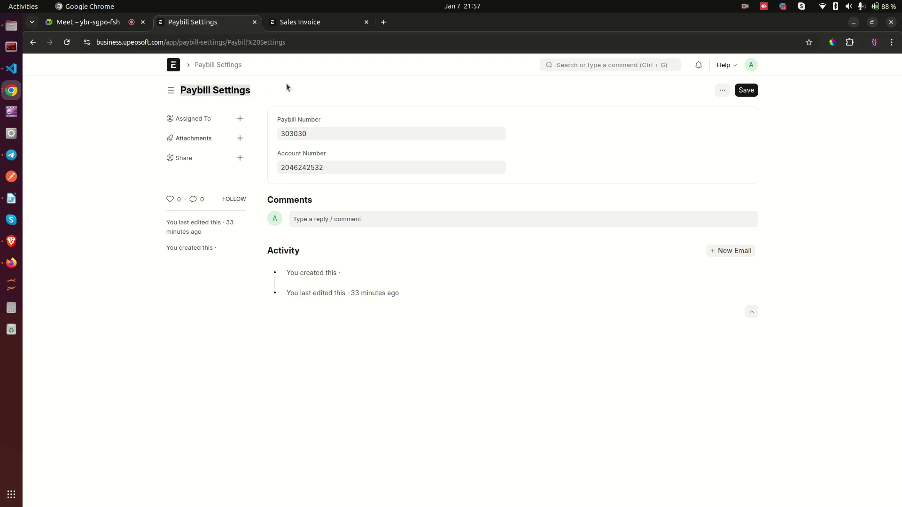
click(261, 90)
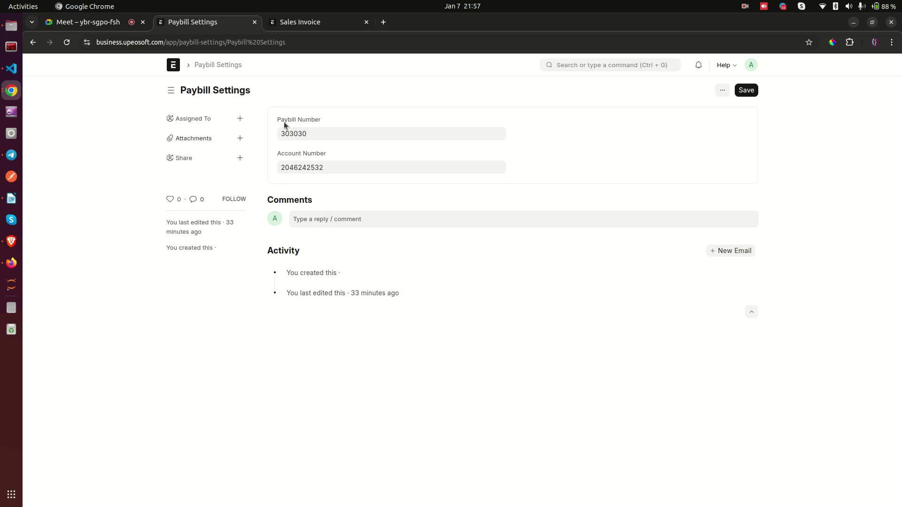
drag(278, 121, 324, 155)
click(348, 157)
Step: View the shared phone screen in the Google Meet call and dismiss the muted-microphone notice
click(90, 24)
mouse_move(443, 244)
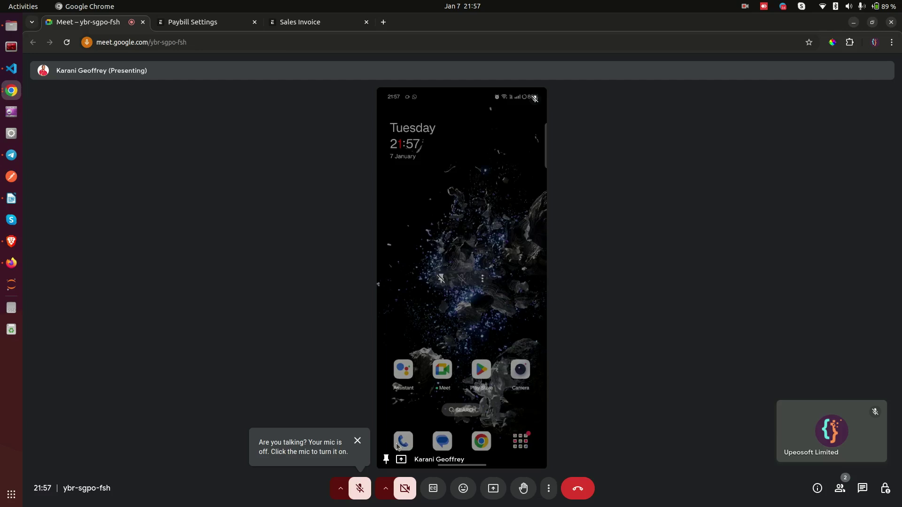
click(357, 441)
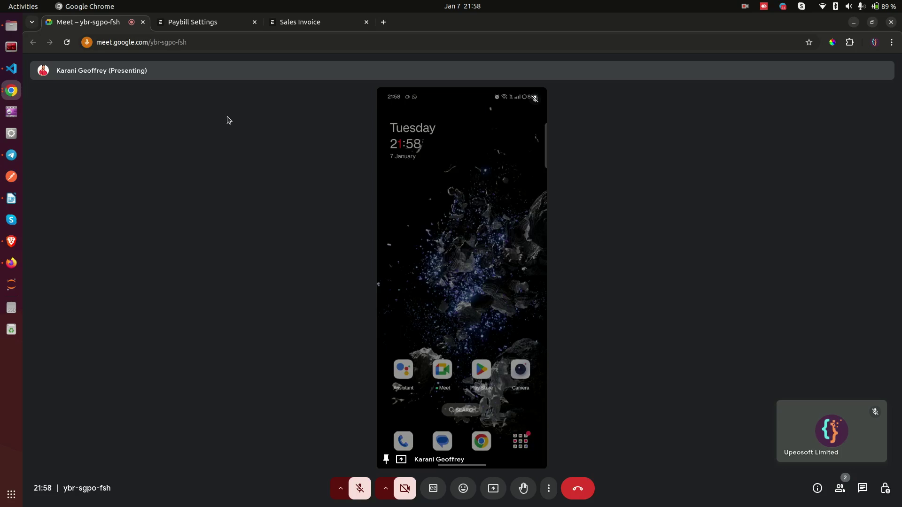
Step: Return to Paybill Settings and check the configured paybill number against the account number field
click(199, 19)
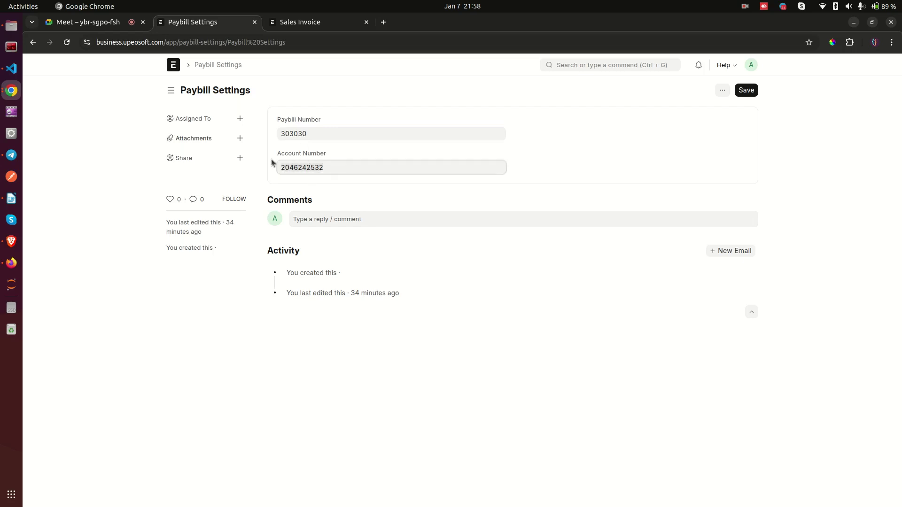
click(309, 137)
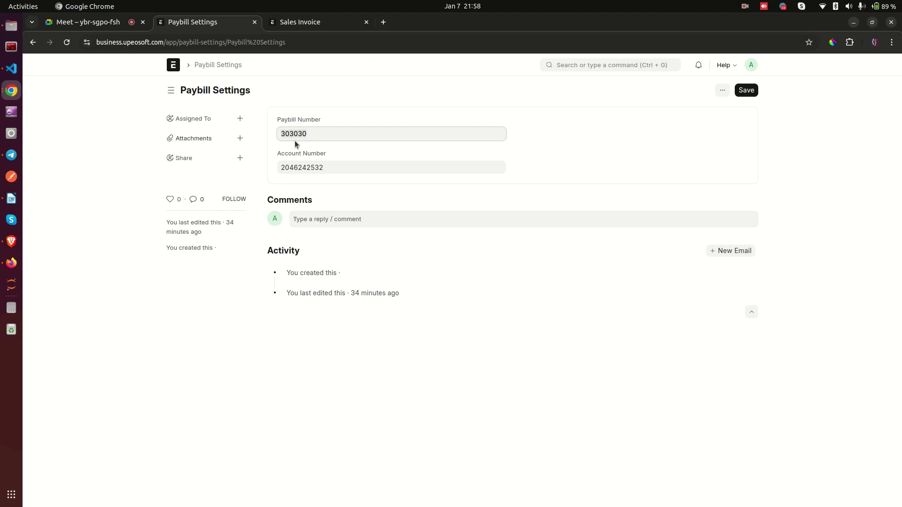
click(299, 156)
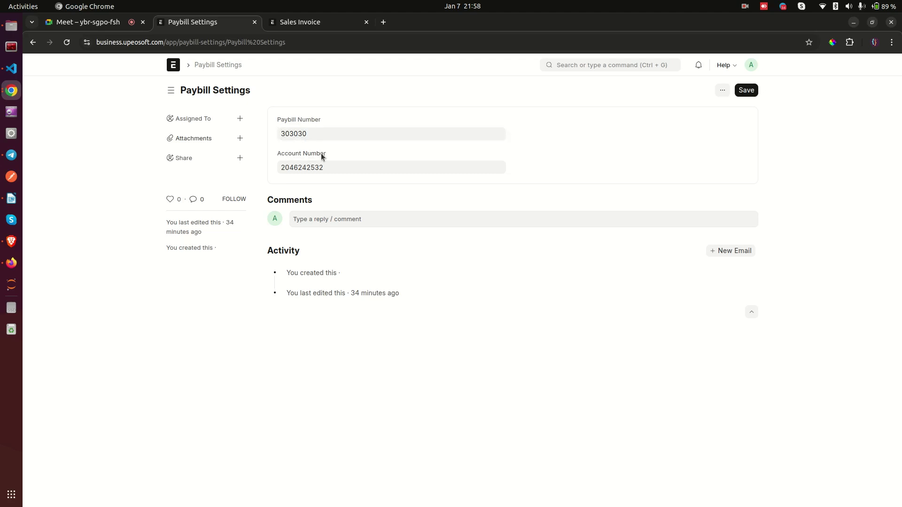
click(292, 135)
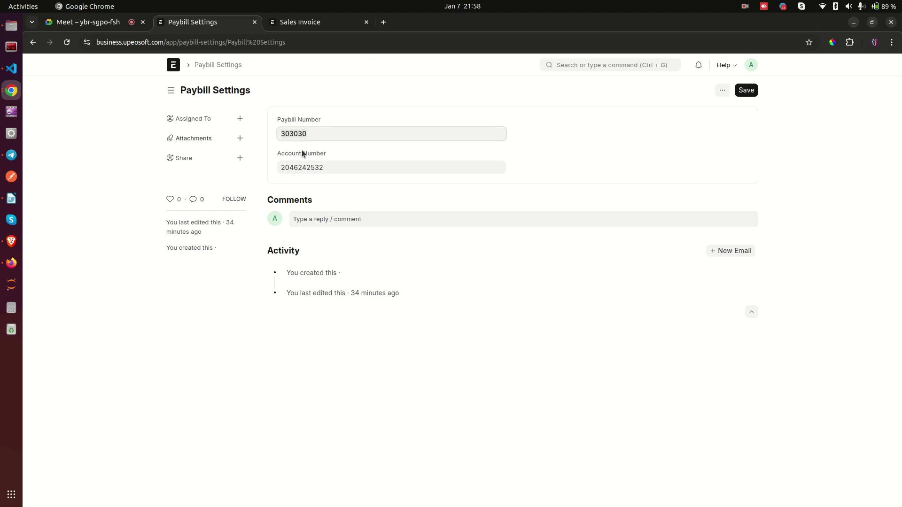
click(302, 143)
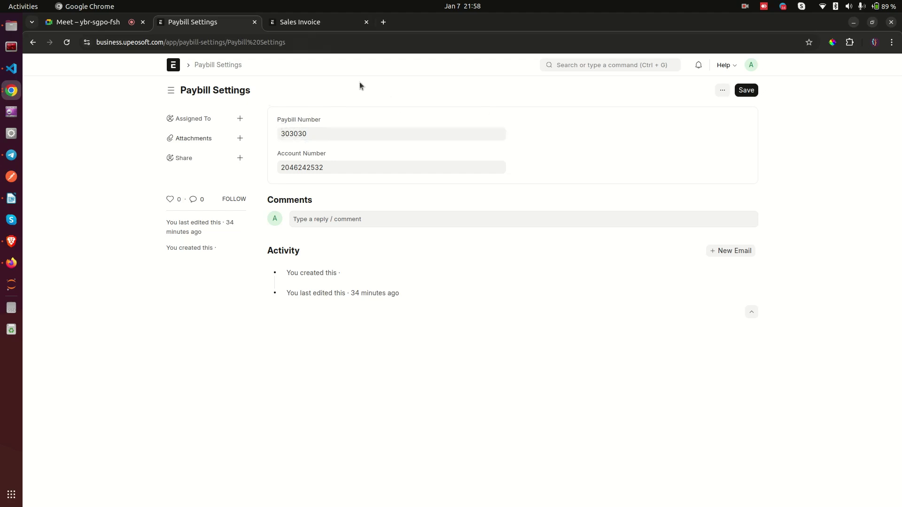
Step: Open the partly paid sales invoice and look over its available actions and item totals
click(306, 21)
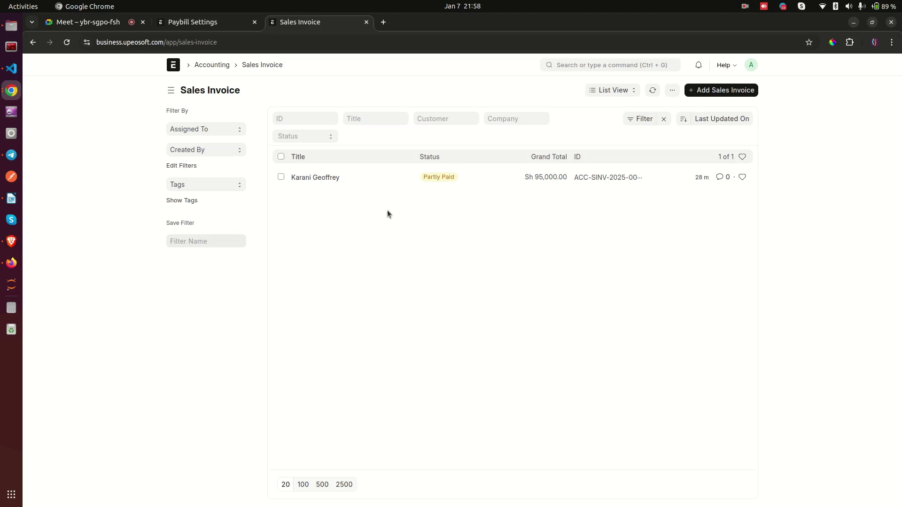
click(315, 181)
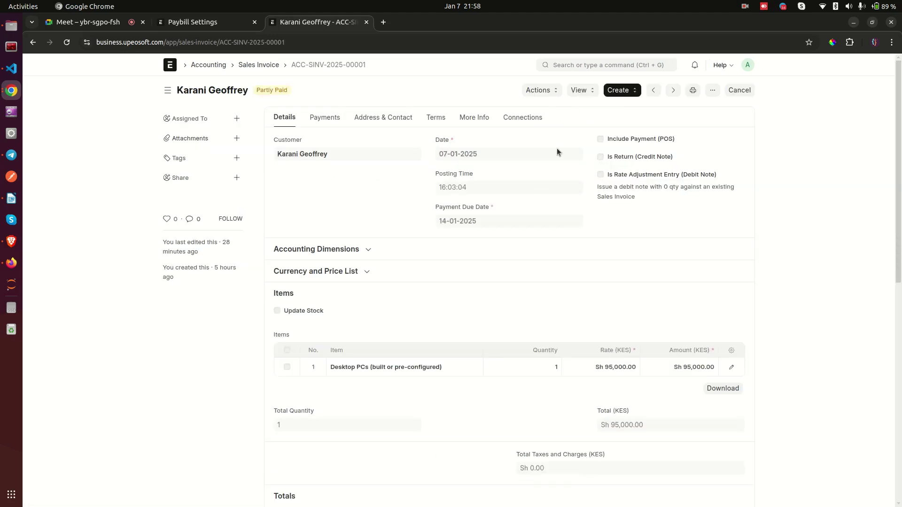
click(542, 91)
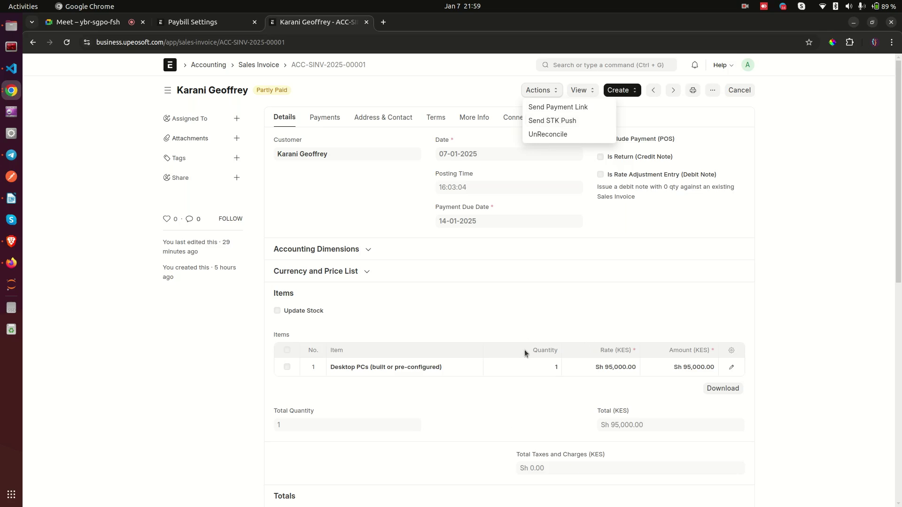
scroll(454, 186, down, 4)
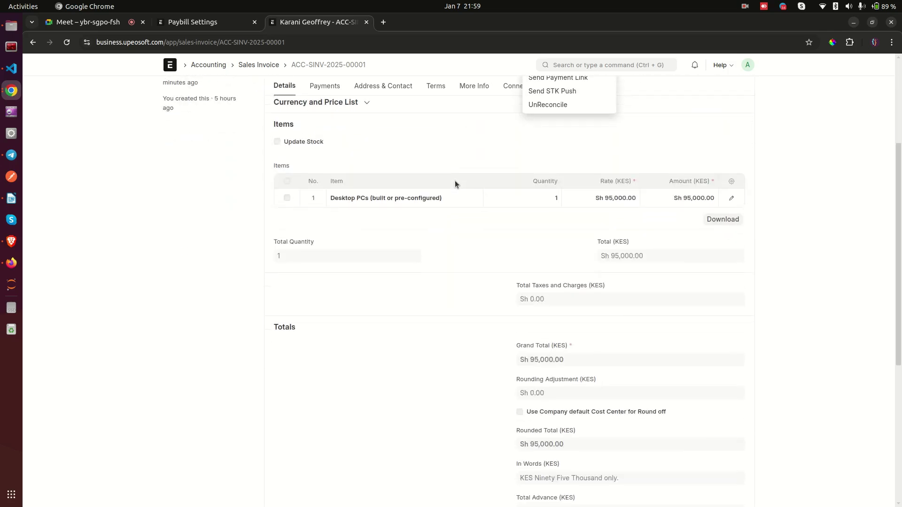
scroll(454, 181, up, 4)
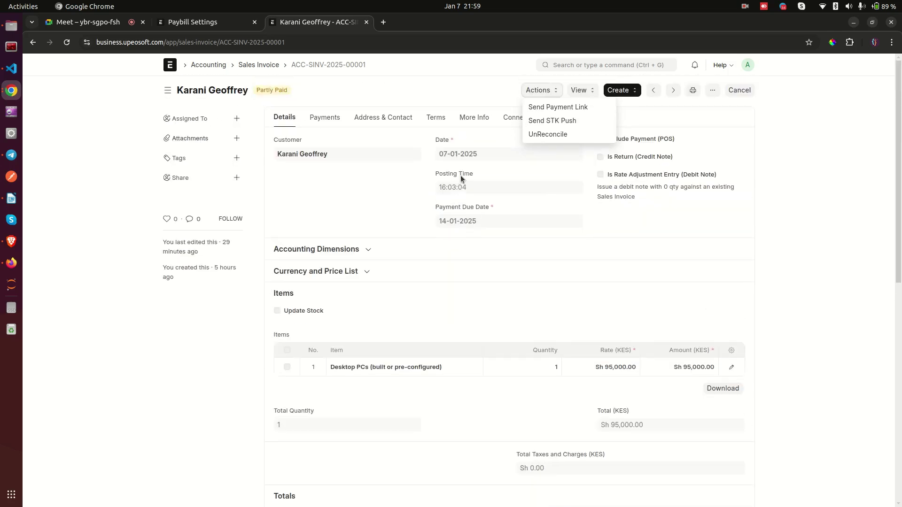
click(548, 134)
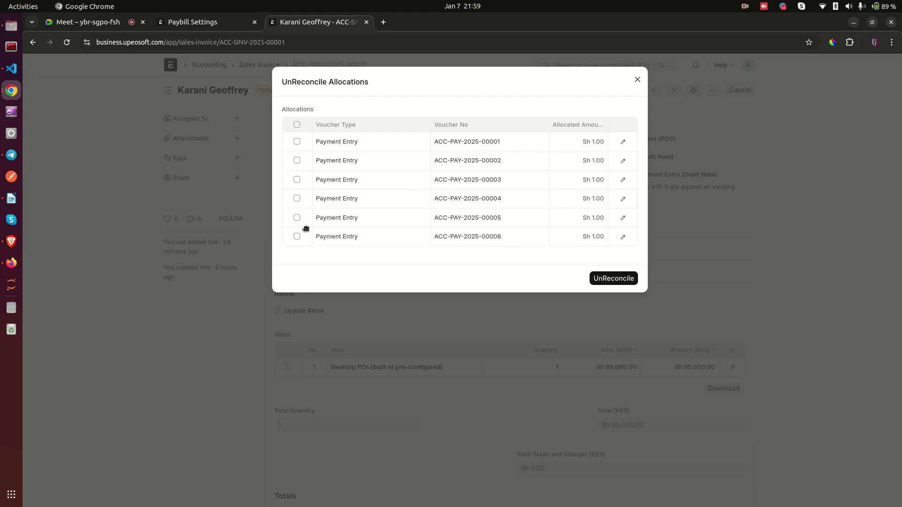
click(296, 237)
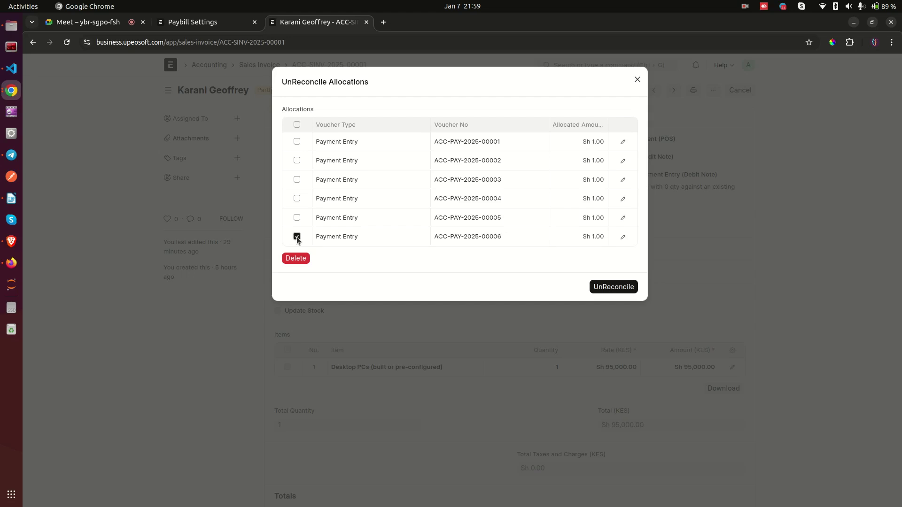
click(297, 198)
click(296, 219)
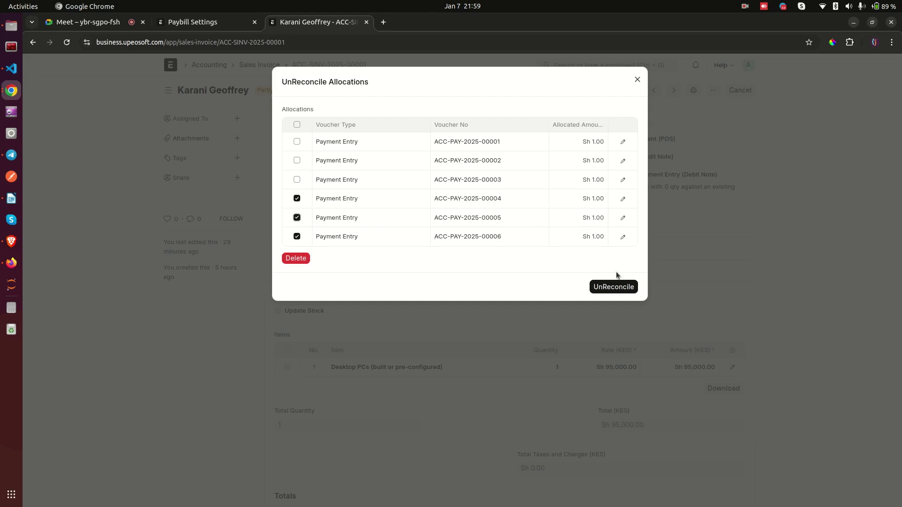
click(297, 125)
click(296, 124)
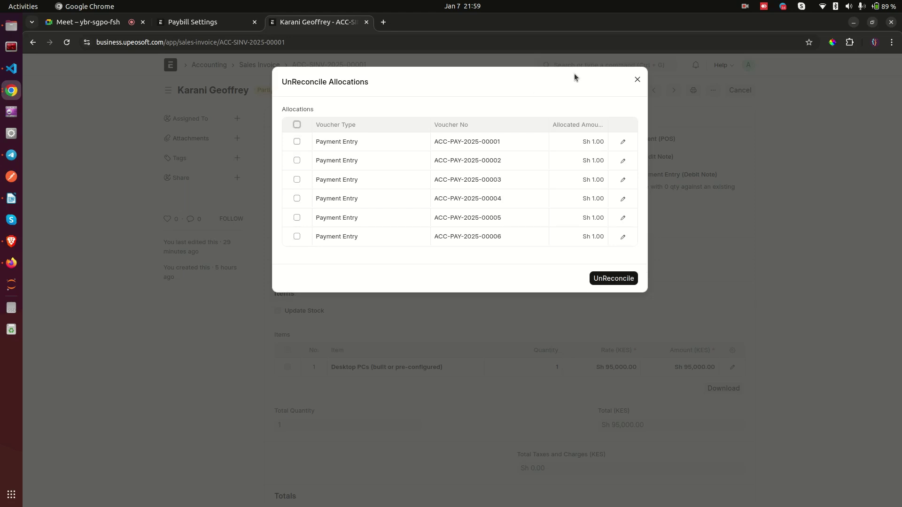
click(637, 80)
Step: Compare the prefilled amount in the Send STK Push form with the invoice's outstanding amount
scroll(570, 219, down, 4)
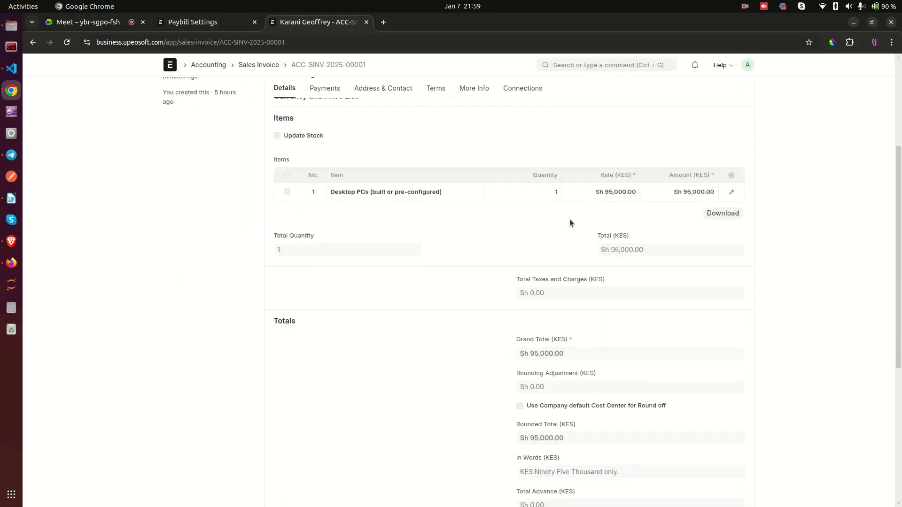
scroll(569, 219, up, 5)
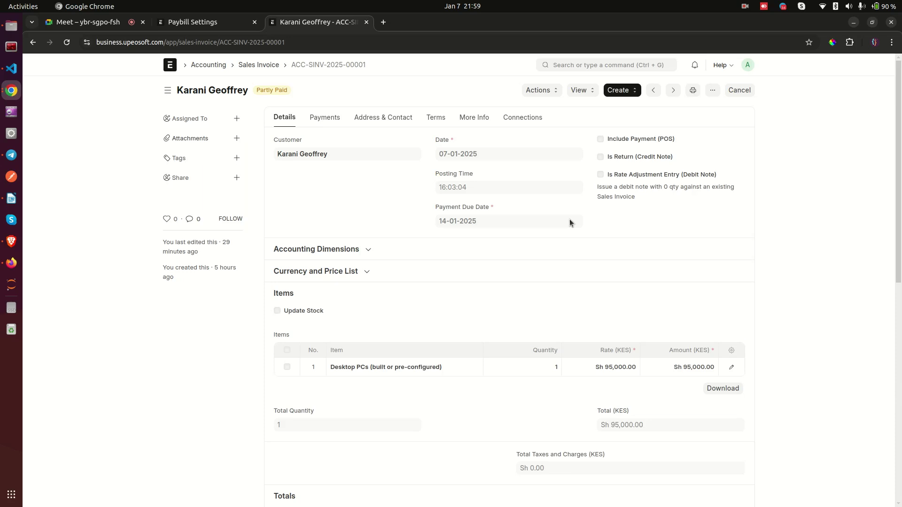
click(546, 89)
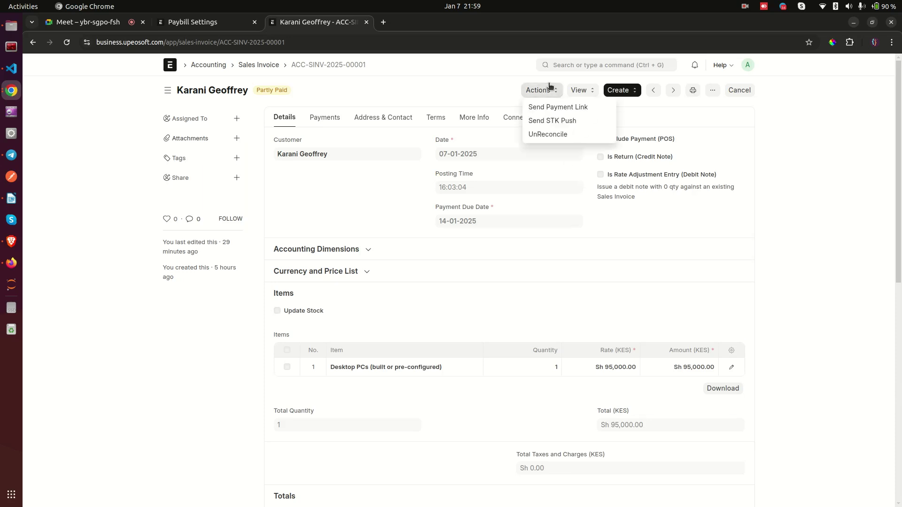
click(549, 120)
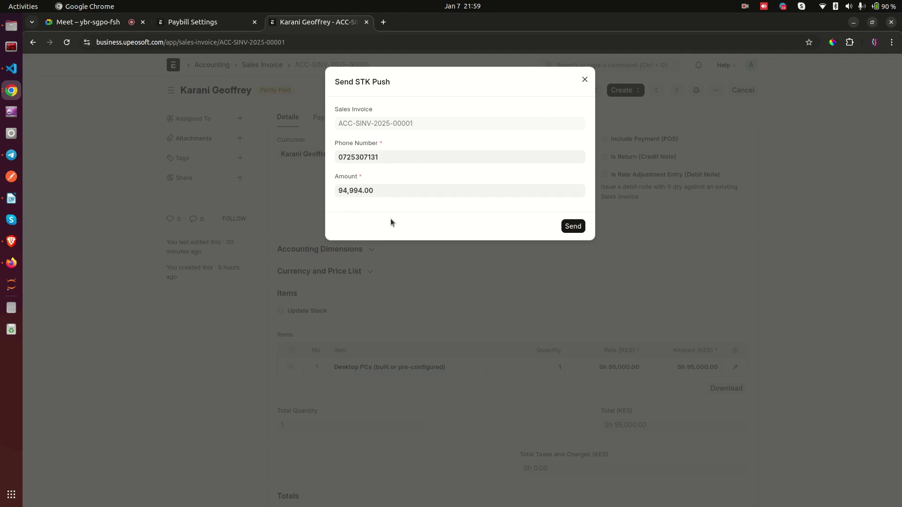
click(587, 300)
scroll(588, 300, down, 10)
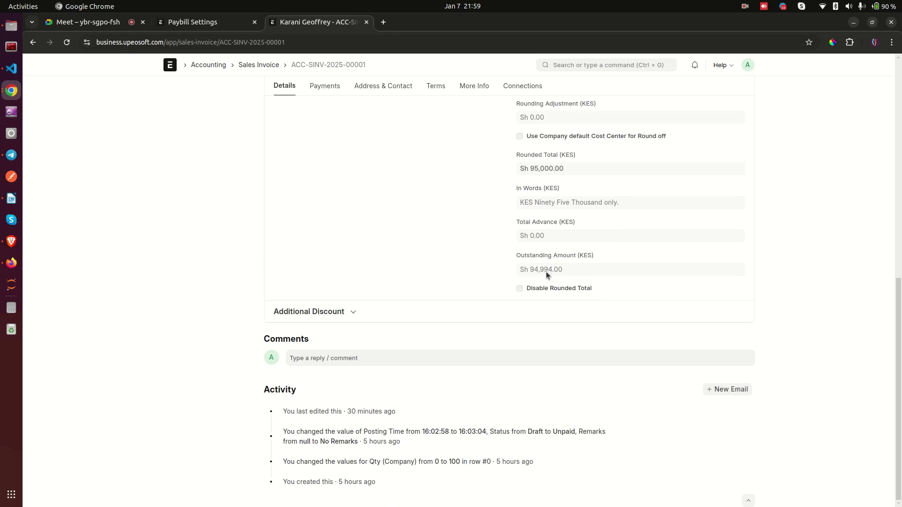
scroll(550, 272, up, 10)
scroll(568, 388, down, 4)
scroll(568, 391, down, 5)
drag(540, 273, 554, 272)
scroll(557, 278, up, 8)
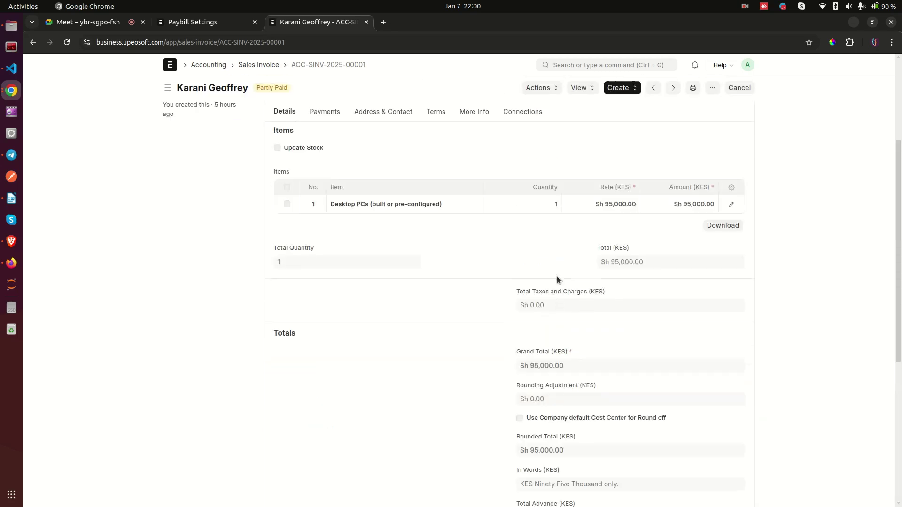
Step: Reload the sales invoice page
click(544, 92)
click(543, 120)
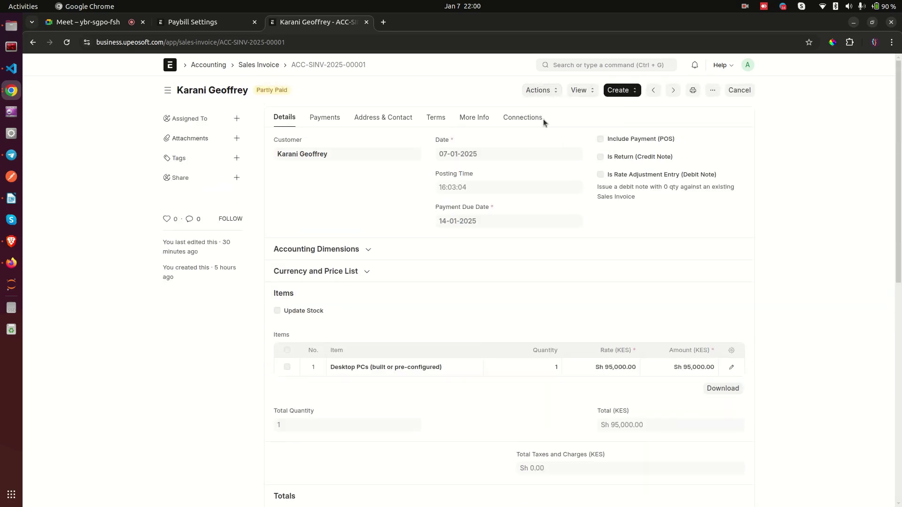
right_click(107, 146)
click(66, 42)
click(66, 43)
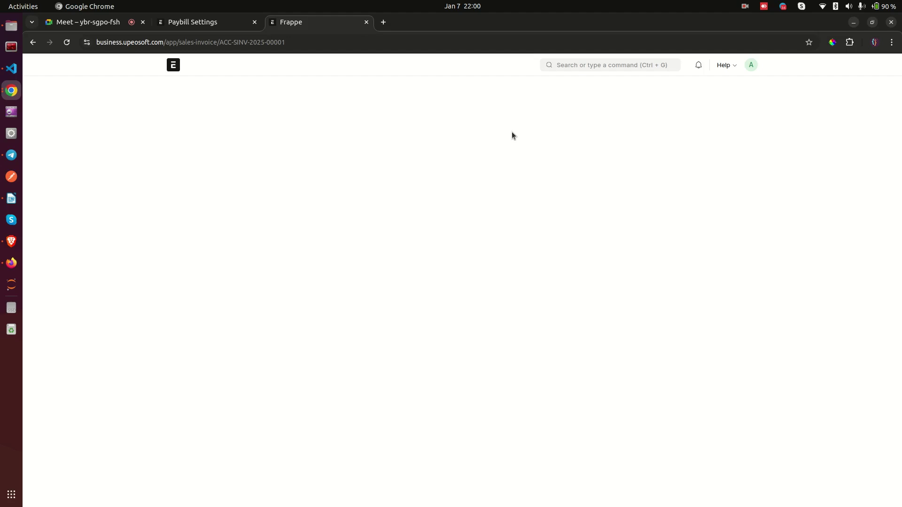
Step: Send an STK push of 1.00 for the sales invoice to the customer's phone and confirm the request
click(557, 92)
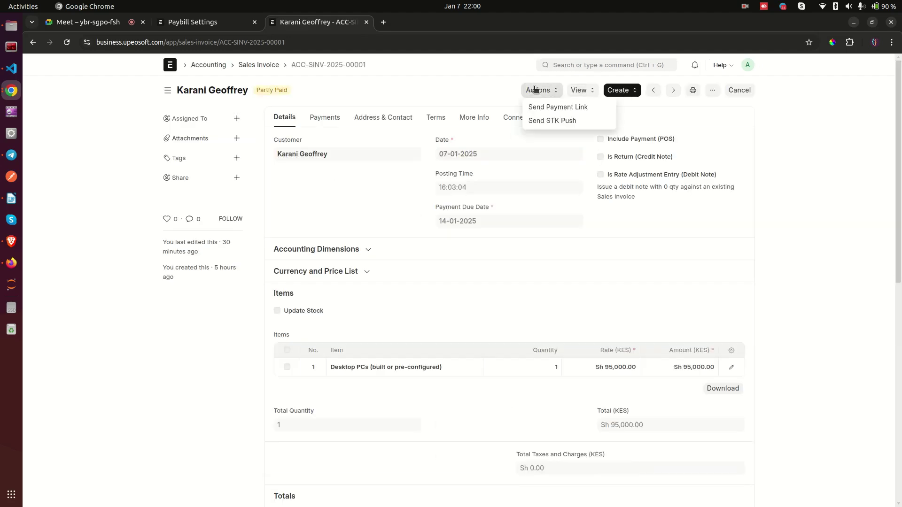
click(543, 119)
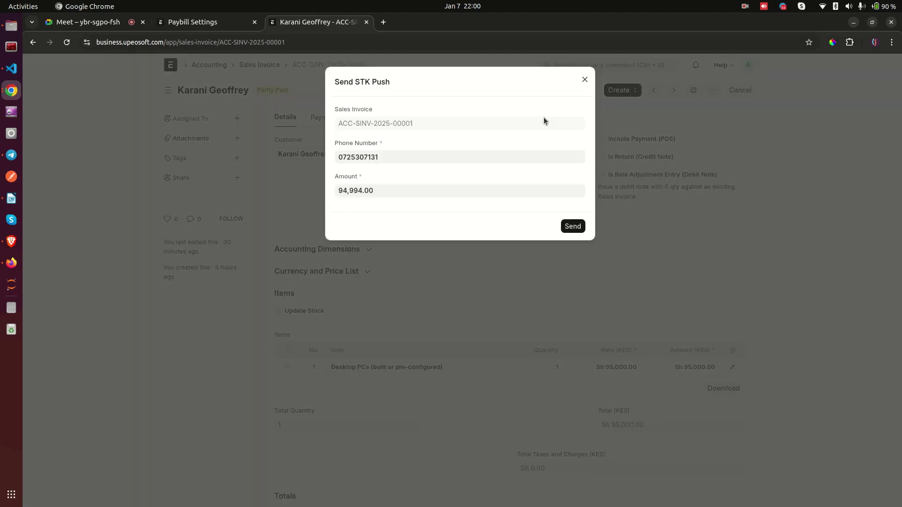
drag(345, 124, 431, 128)
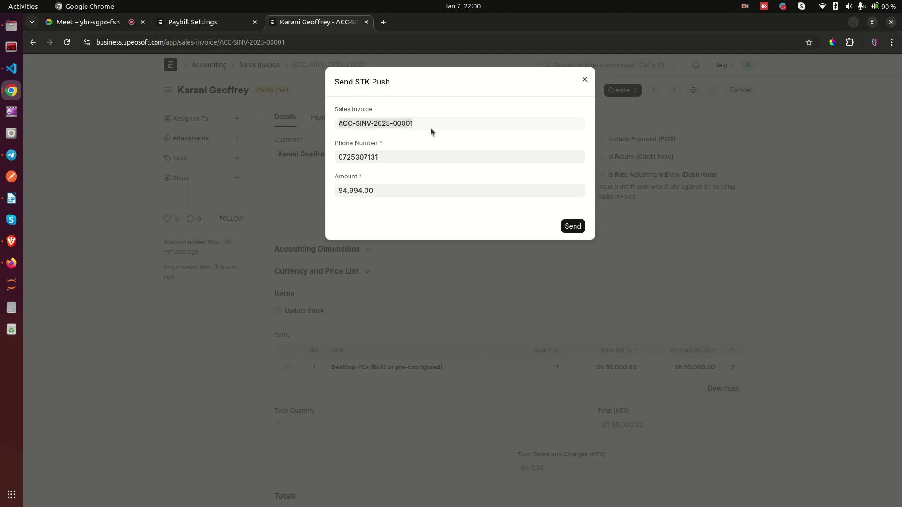
drag(335, 149, 369, 156)
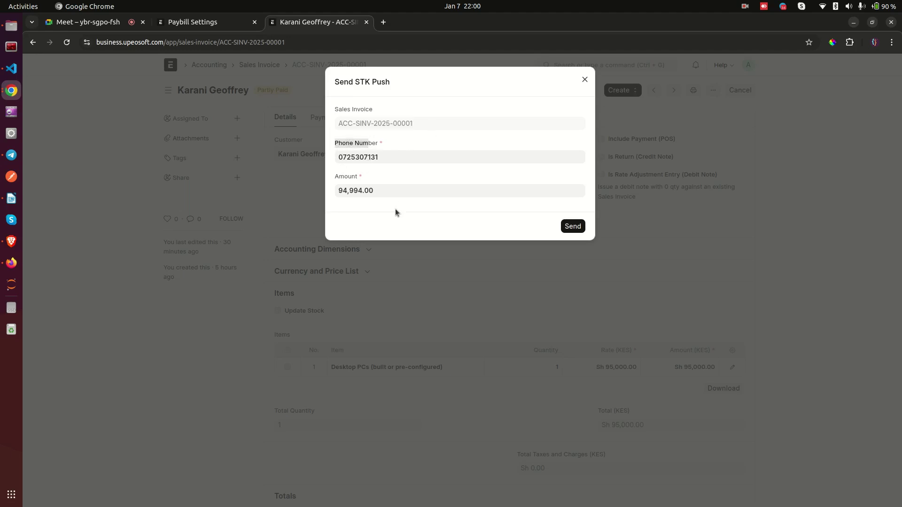
click(384, 195)
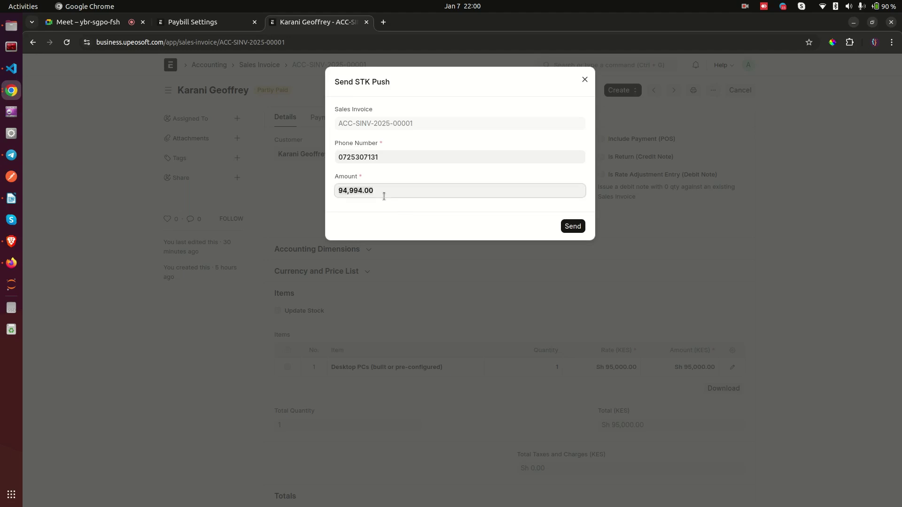
key(ctrl+a)
text(1)
click(568, 229)
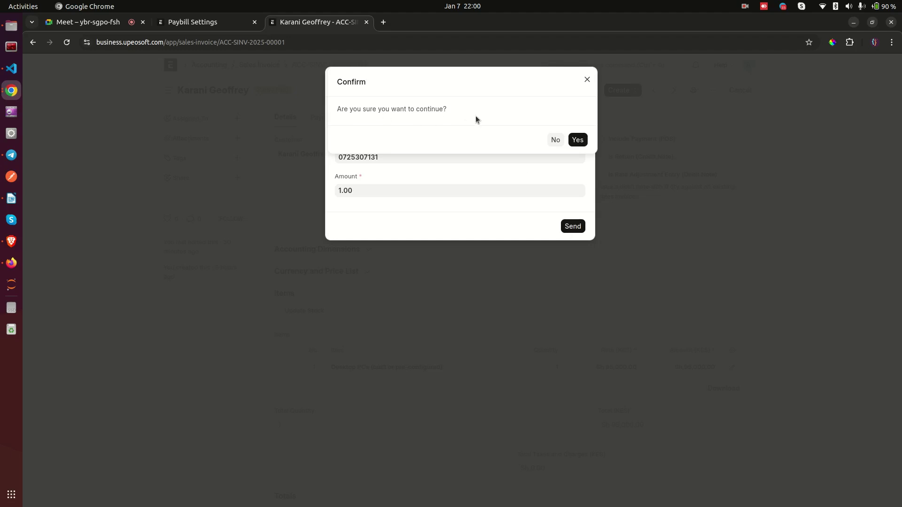
click(577, 141)
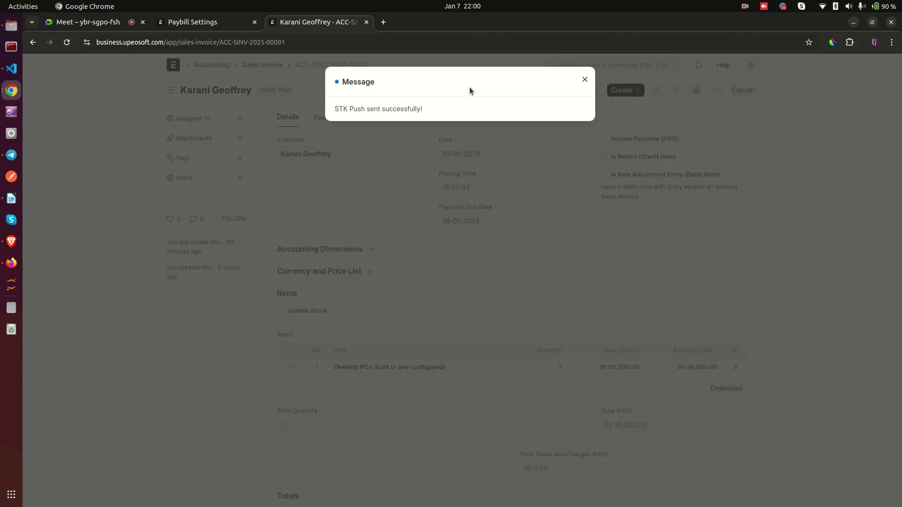
Step: Check the payment on the phone shared in Google Meet, then return to ERPNext and check the invoice's outstanding amount
click(107, 23)
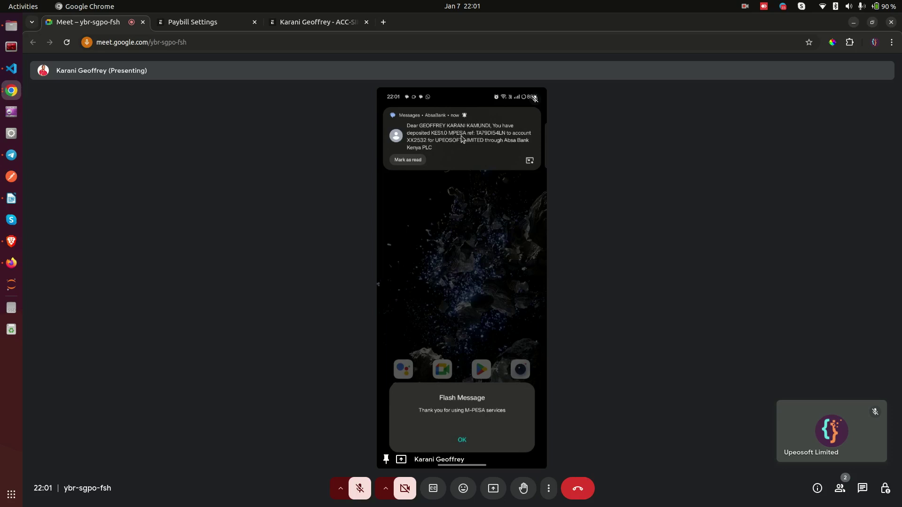
click(328, 26)
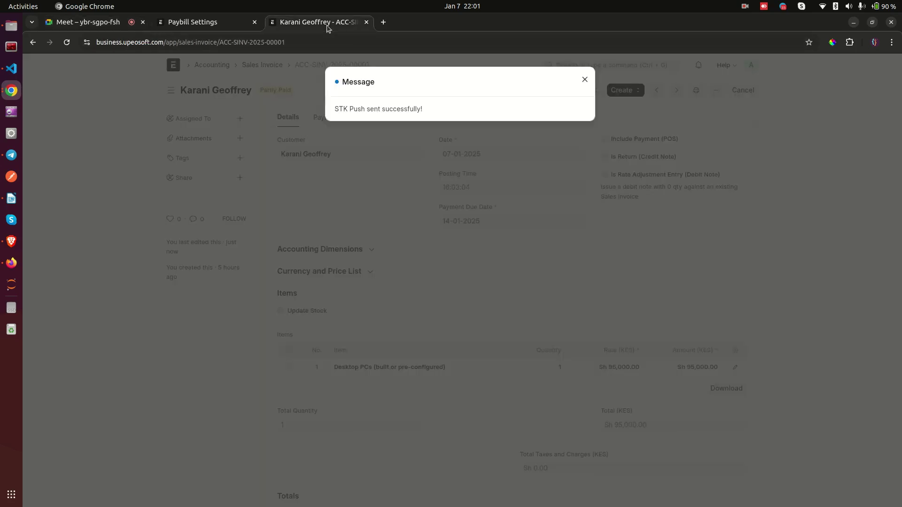
click(377, 204)
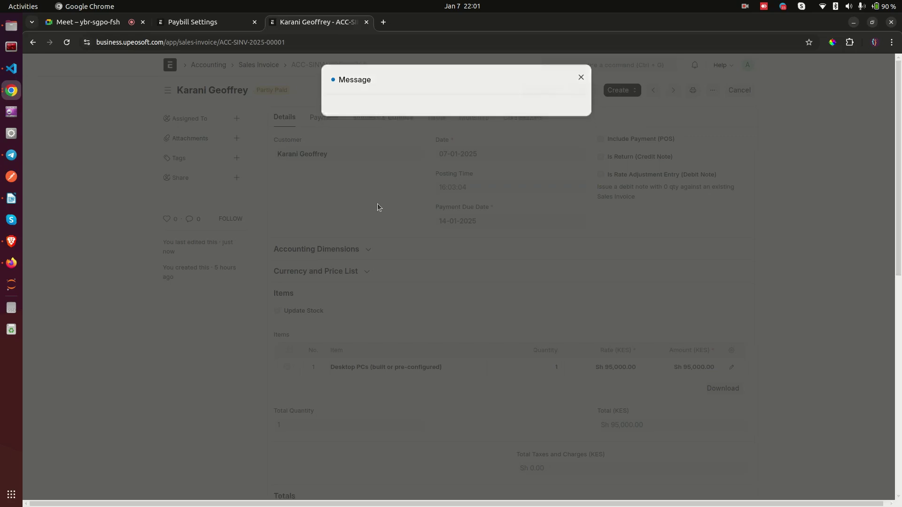
scroll(544, 232, down, 5)
scroll(544, 232, down, 4)
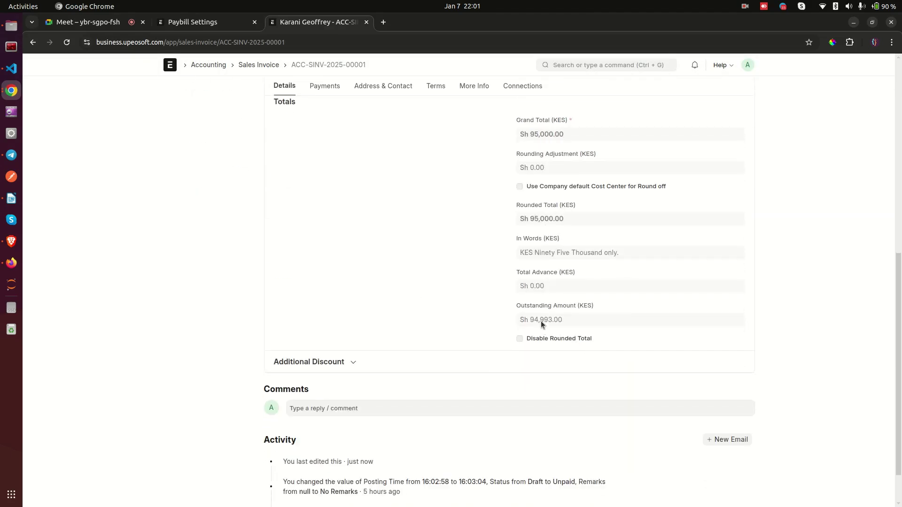
Step: Open the ERPNext workspace home page in a separate browser tab
scroll(540, 320, up, 6)
right_click(173, 68)
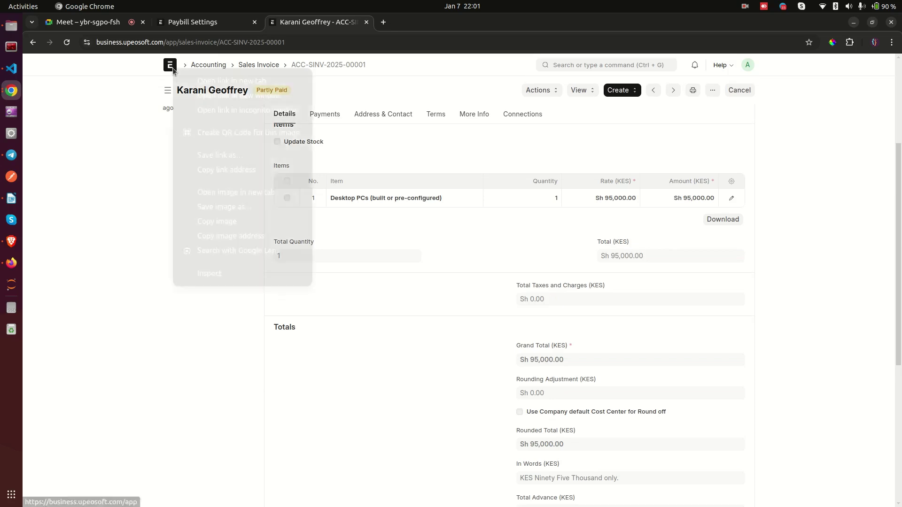
click(214, 80)
click(407, 25)
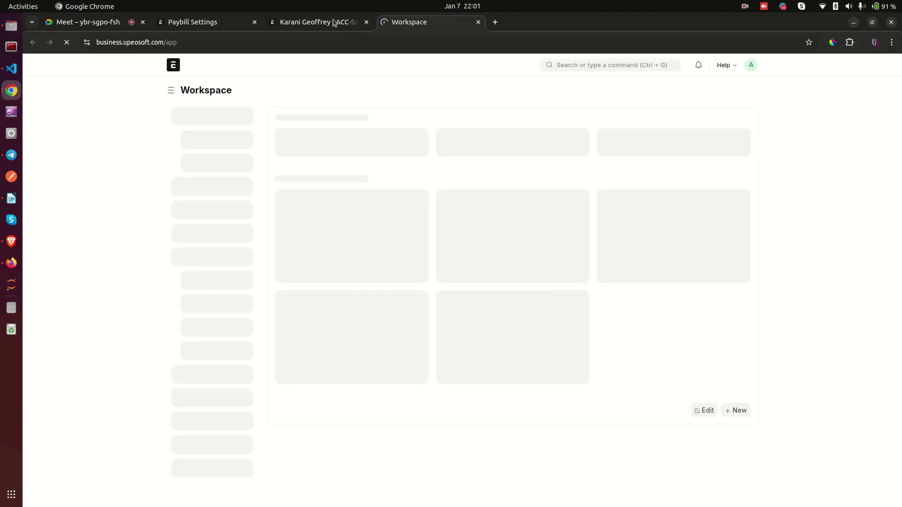
Step: Return to the sales invoice and review the payment entries in its UnReconcile Allocations list without unreconciling any
click(334, 22)
click(540, 91)
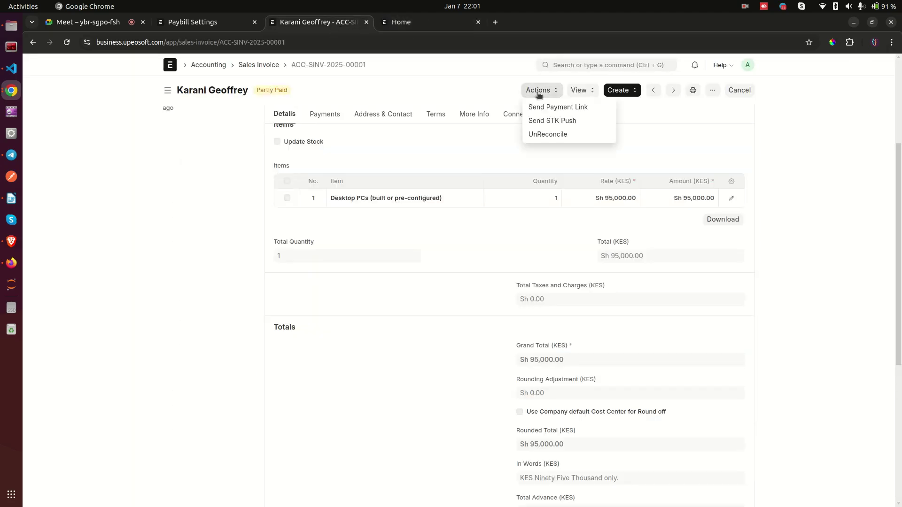
click(540, 133)
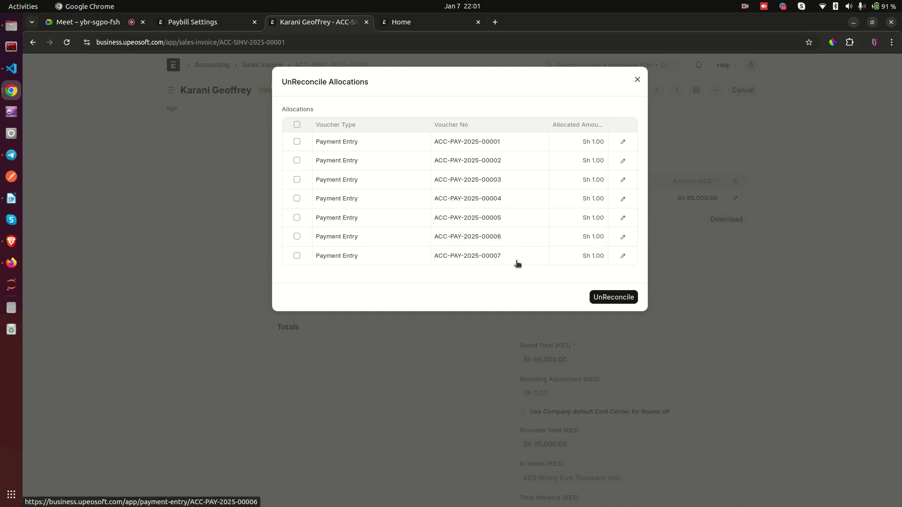
click(637, 79)
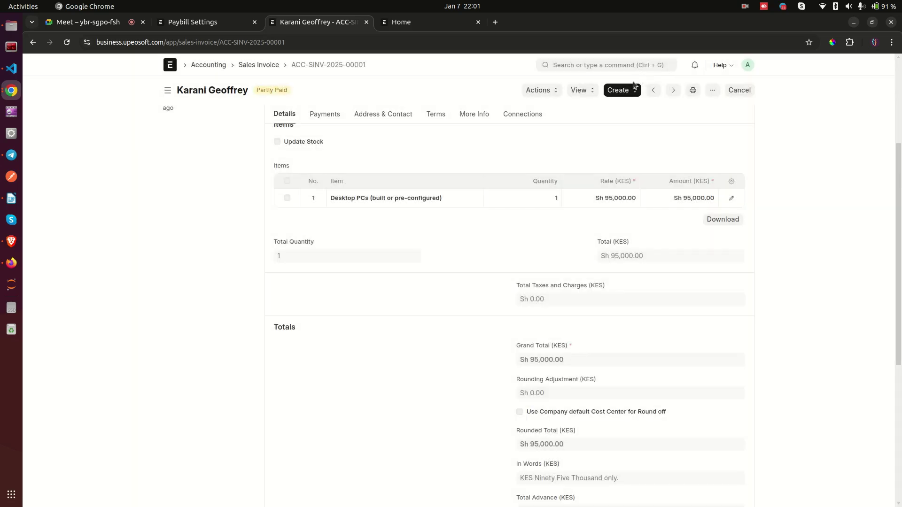
Step: Send the sales invoice's payment link to the customer and check the shared phone for its arrival
click(540, 91)
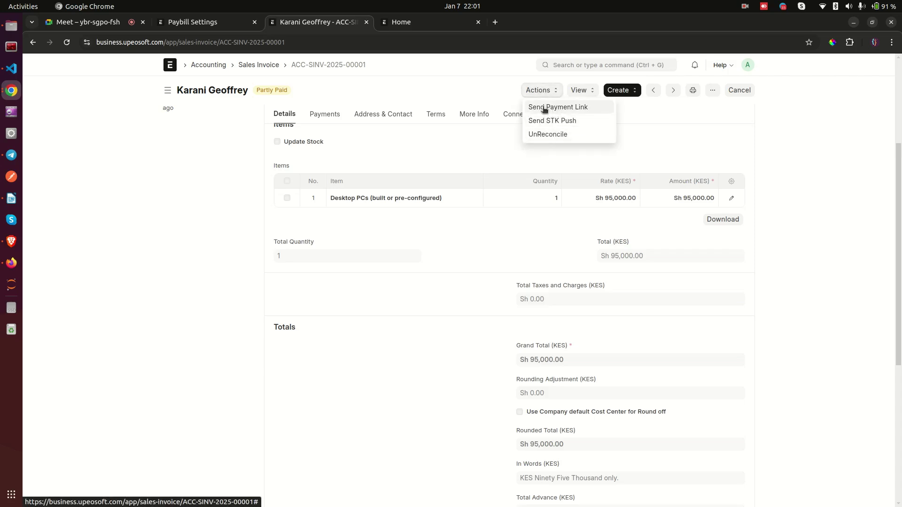
click(82, 28)
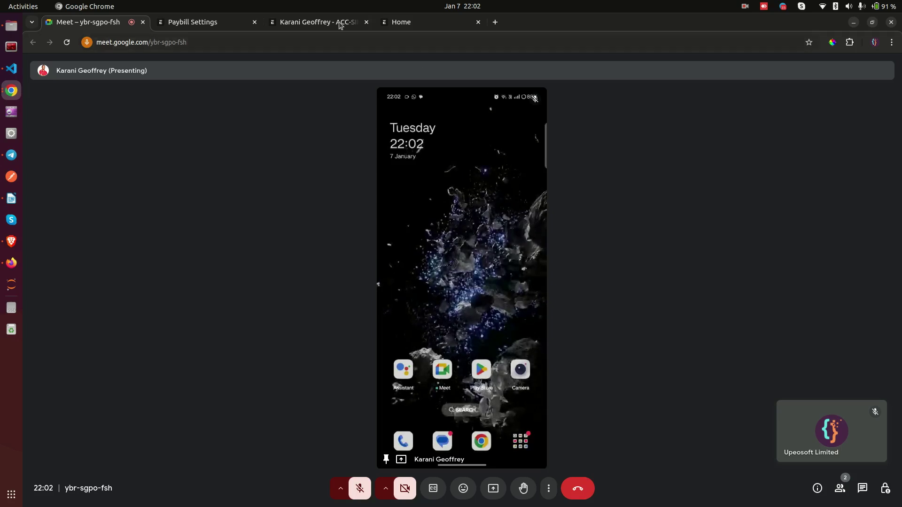
click(421, 28)
click(329, 25)
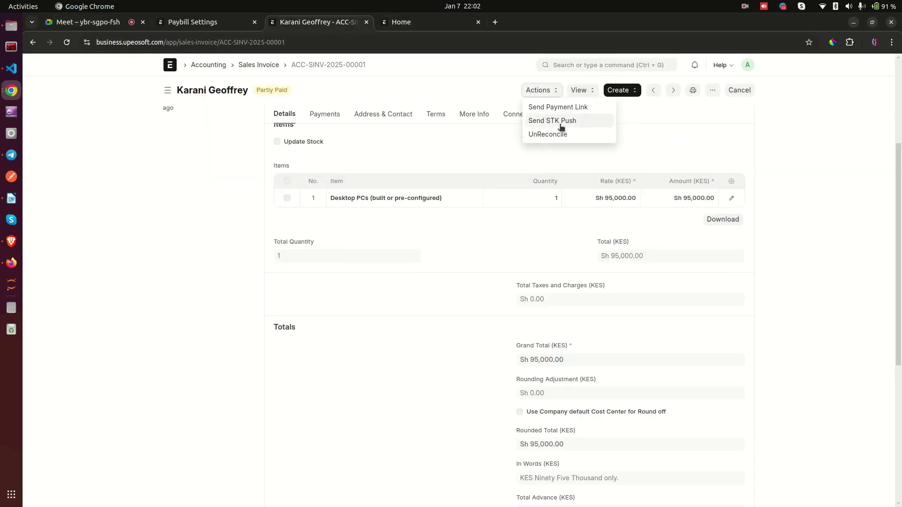
click(557, 108)
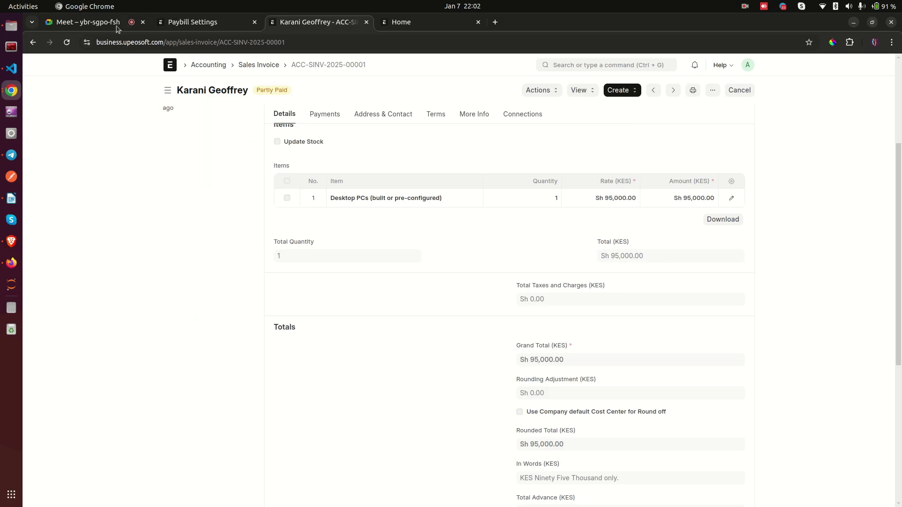
click(93, 27)
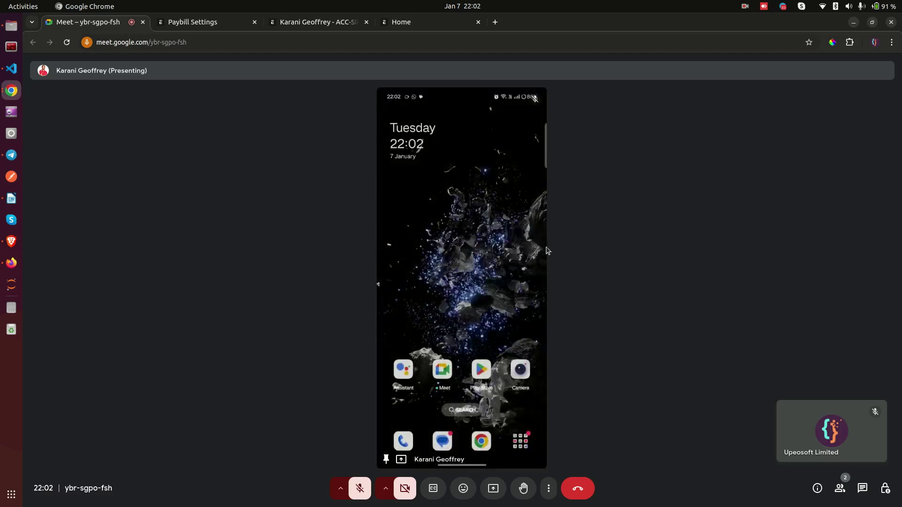
click(327, 24)
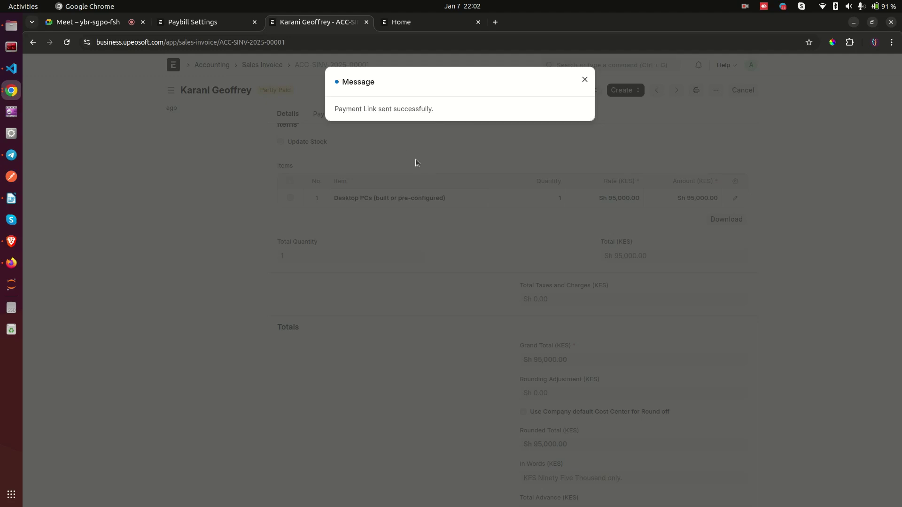
Step: Follow the payment-link payment on the phone shared in Google Meet, then check the invoice's outstanding amount in ERPNext
click(90, 25)
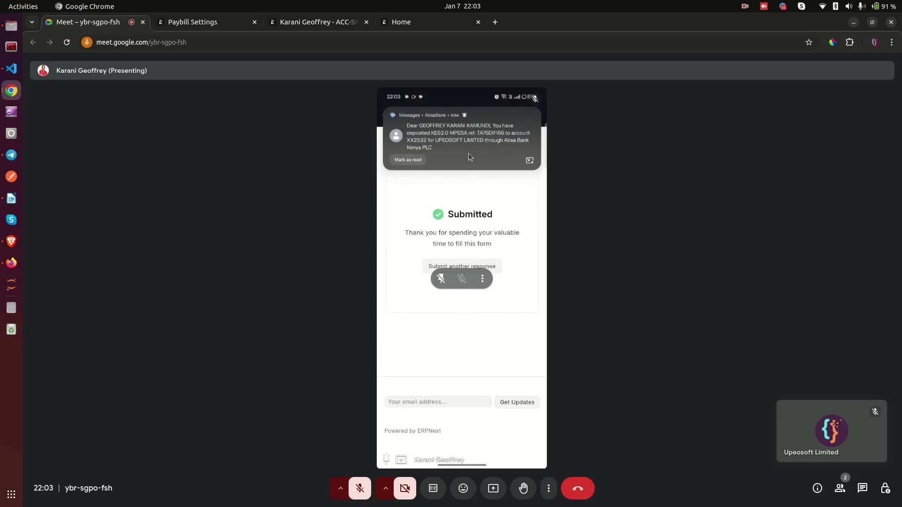
click(324, 23)
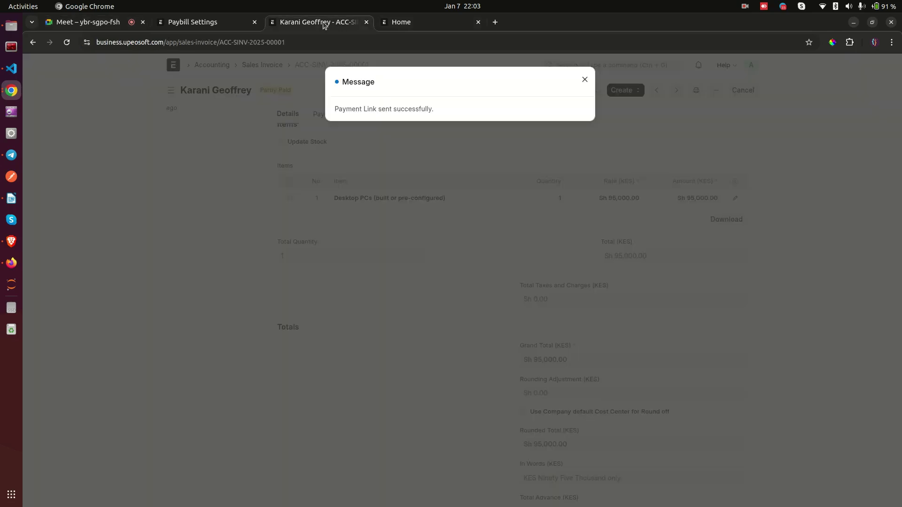
click(482, 306)
scroll(689, 310, down, 5)
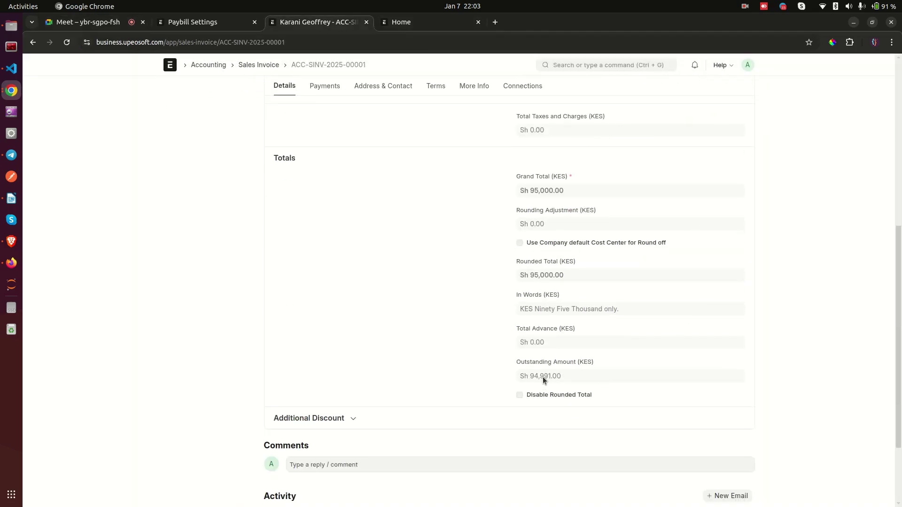
Step: Review the invoice's UnReconcile Allocations list for the payment-link payment entry and close it unchanged
scroll(542, 376, up, 8)
click(533, 93)
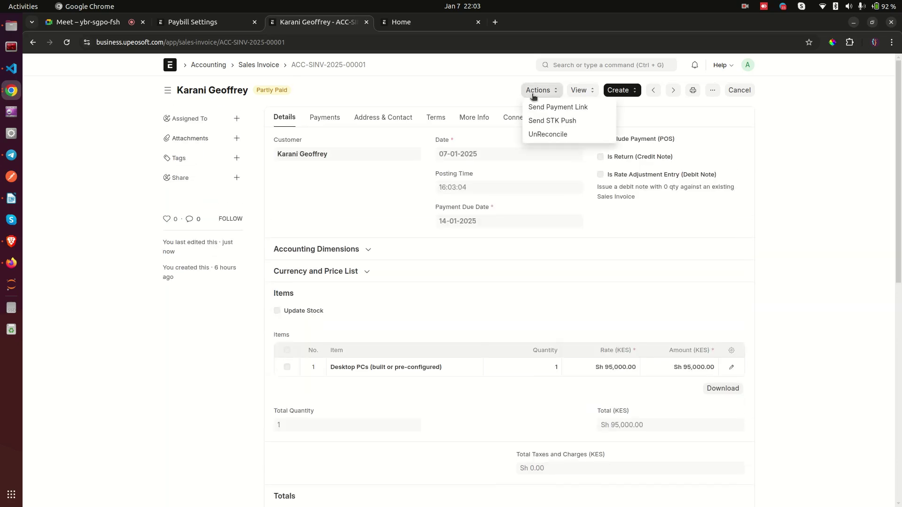
click(547, 134)
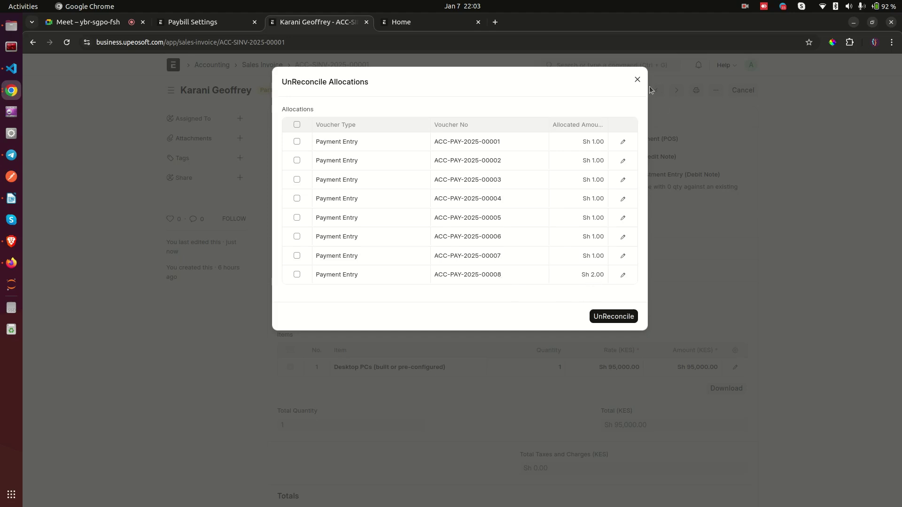
click(637, 80)
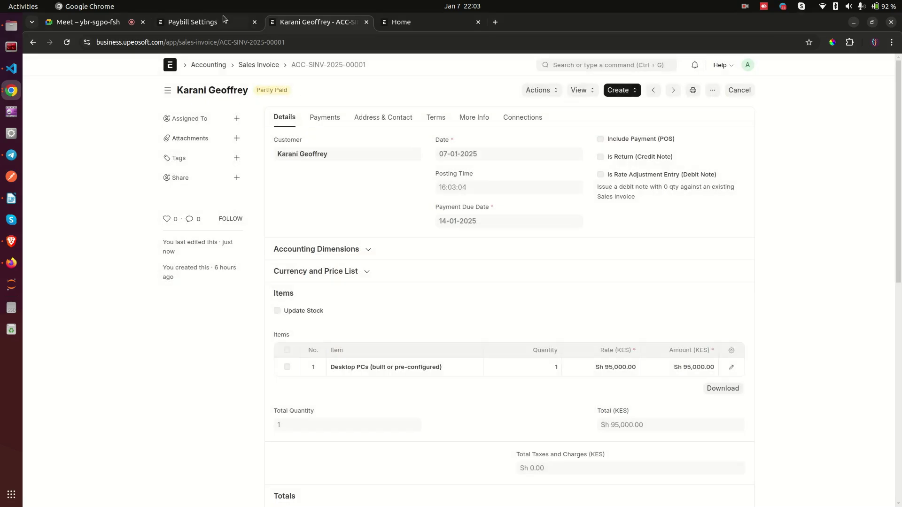
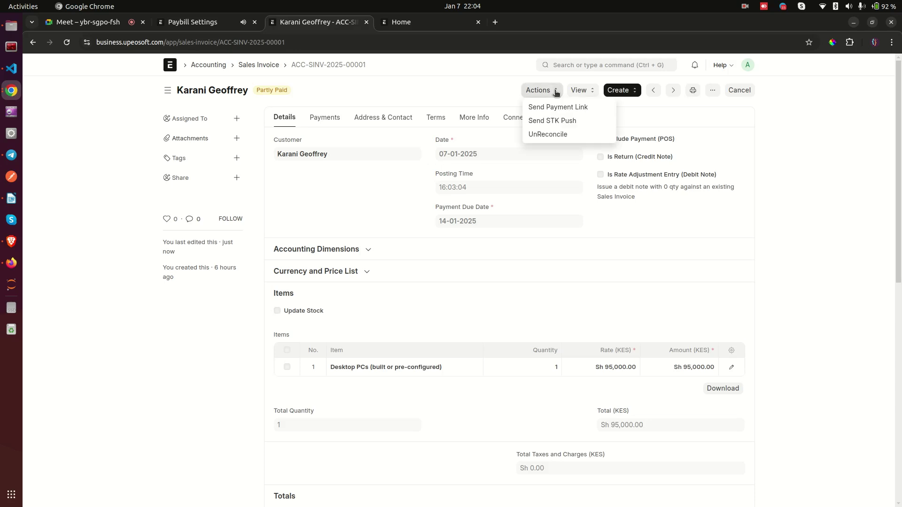
Step: Send another STK push with the amount set to 1.00 for the sales invoice and confirm it
click(550, 121)
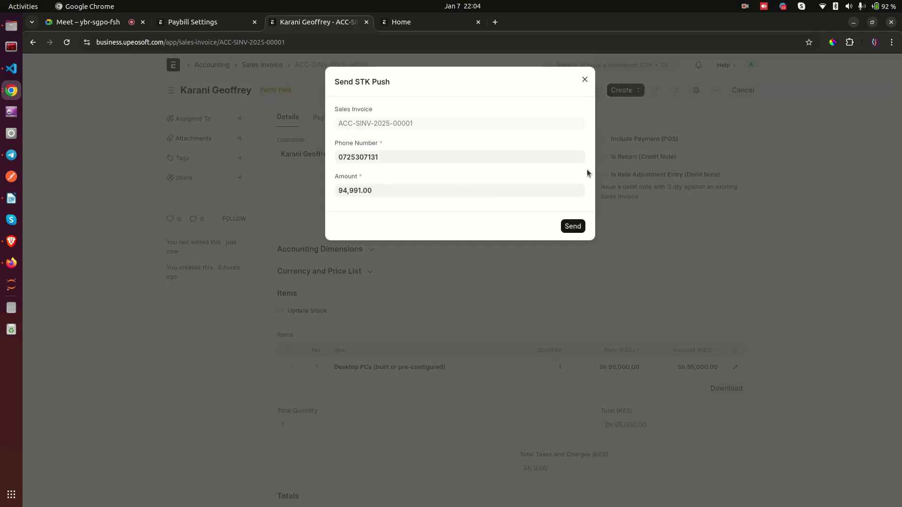
click(381, 156)
click(378, 190)
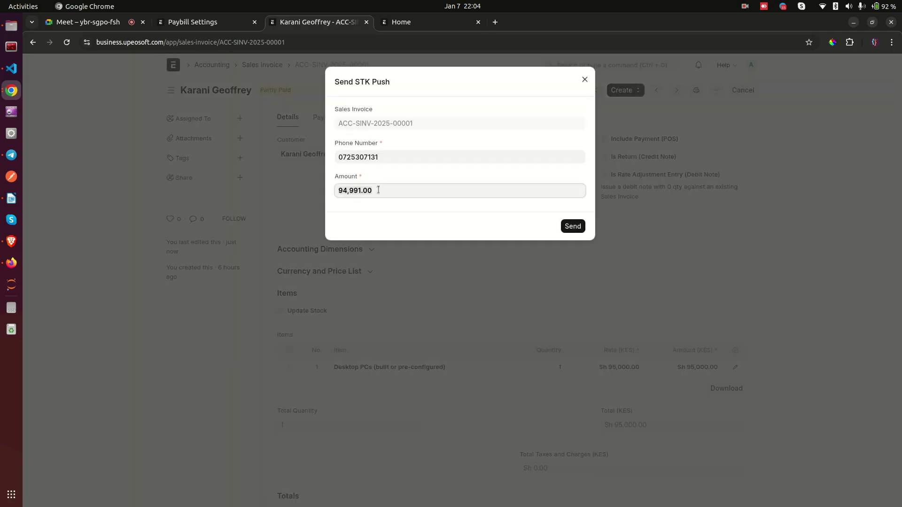
key(ctrl+a)
text(1)
click(565, 227)
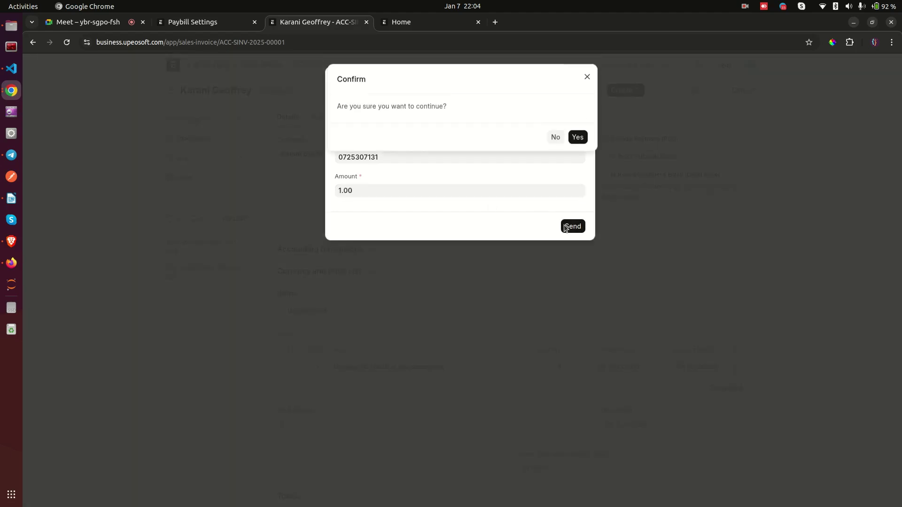
click(577, 139)
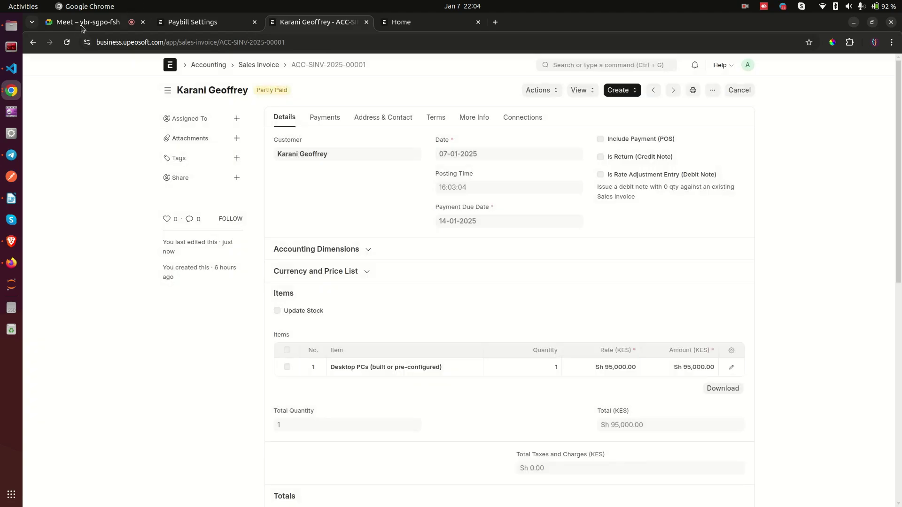
Step: Check the STK push payment on the phone shared in Google Meet, then return to Paybill Settings in ERPNext
click(82, 24)
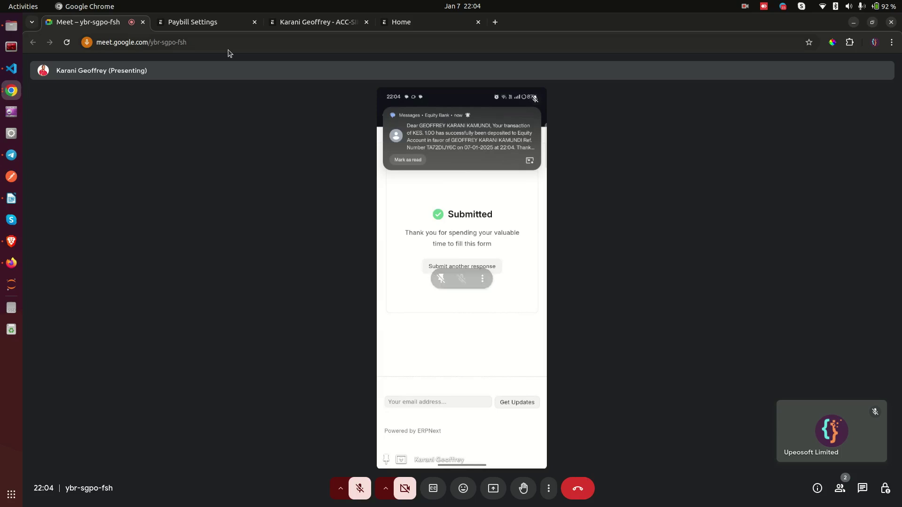
click(207, 22)
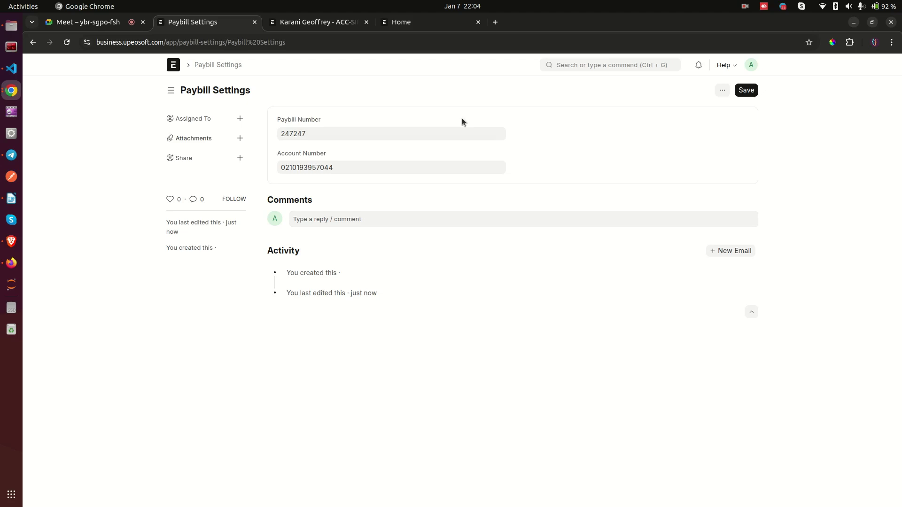
drag(435, 217, 339, 141)
click(566, 150)
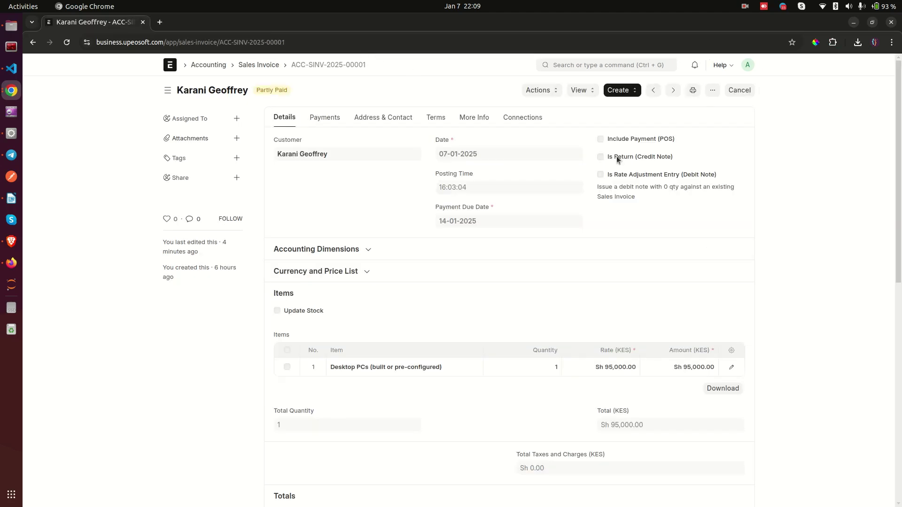
Step: Open the sales invoice's print view and examine its outstanding amount and the MPESA payment QR code
click(694, 90)
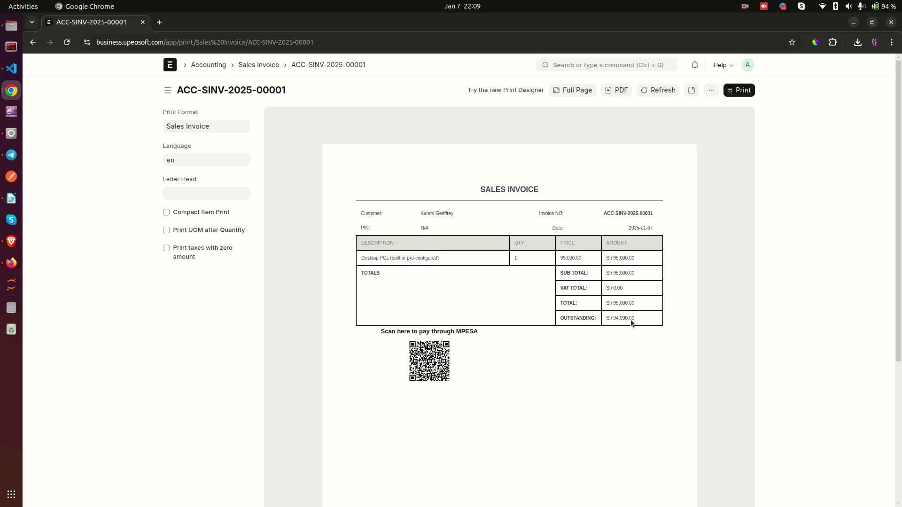
drag(597, 318, 576, 318)
click(480, 165)
triple_click(510, 199)
scroll(510, 198, down, 3)
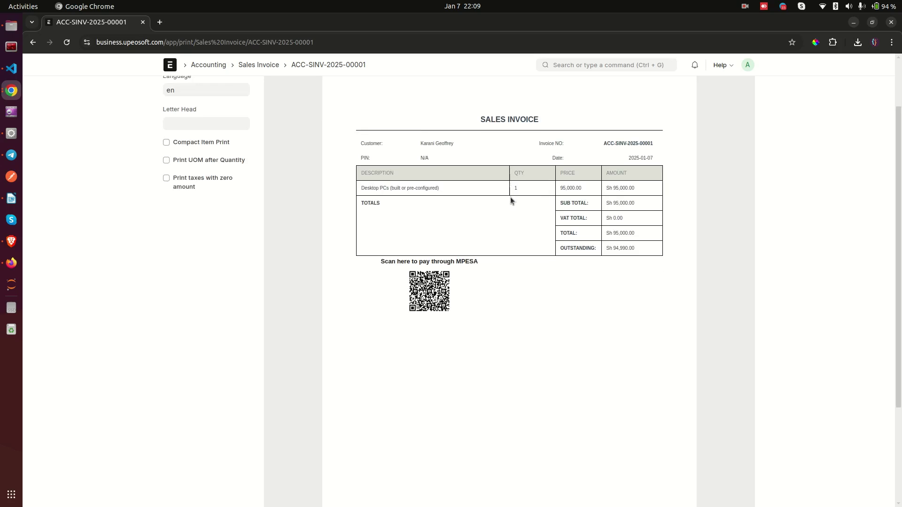
scroll(510, 197, up, 3)
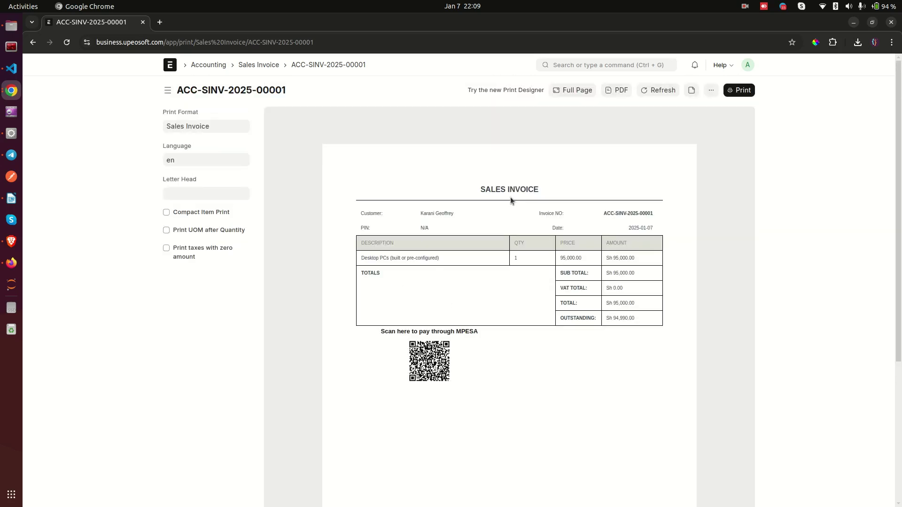
Step: Place the Google Meet tab showing the shared phone screen ahead of the invoice print tab
click(159, 22)
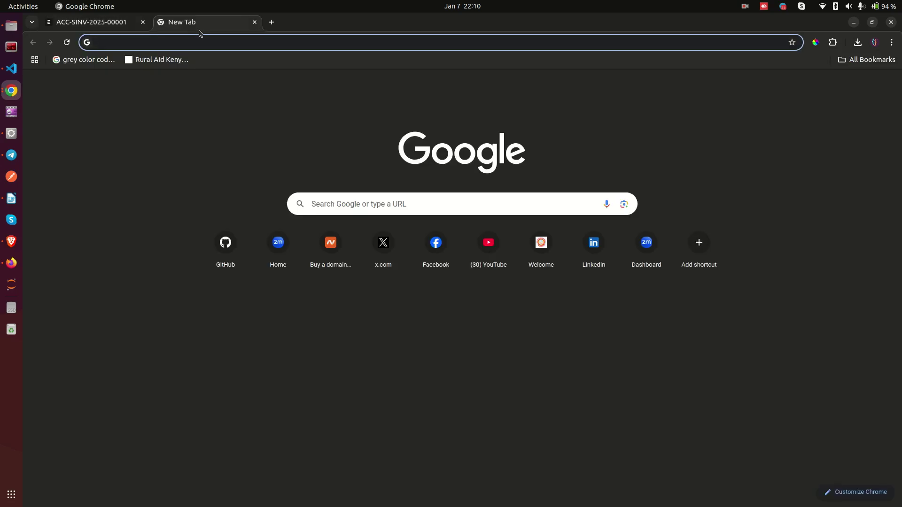
click(254, 22)
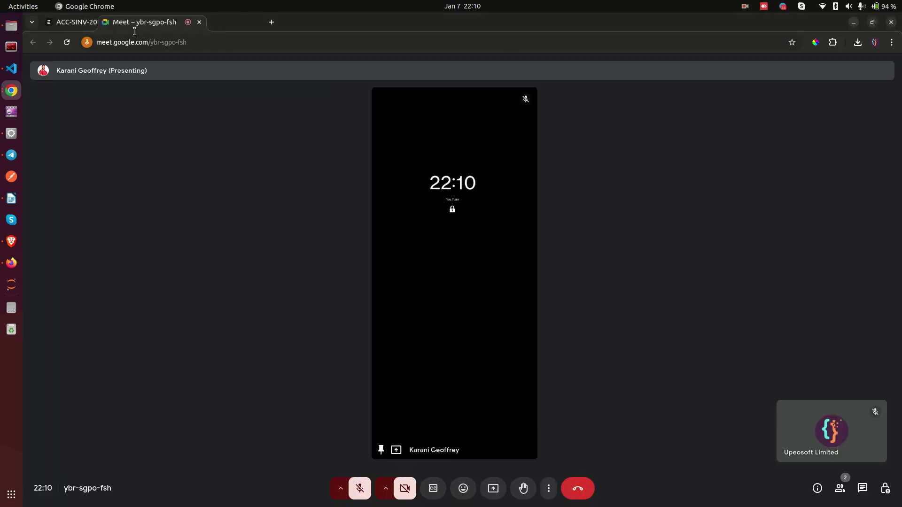
drag(202, 22, 105, 22)
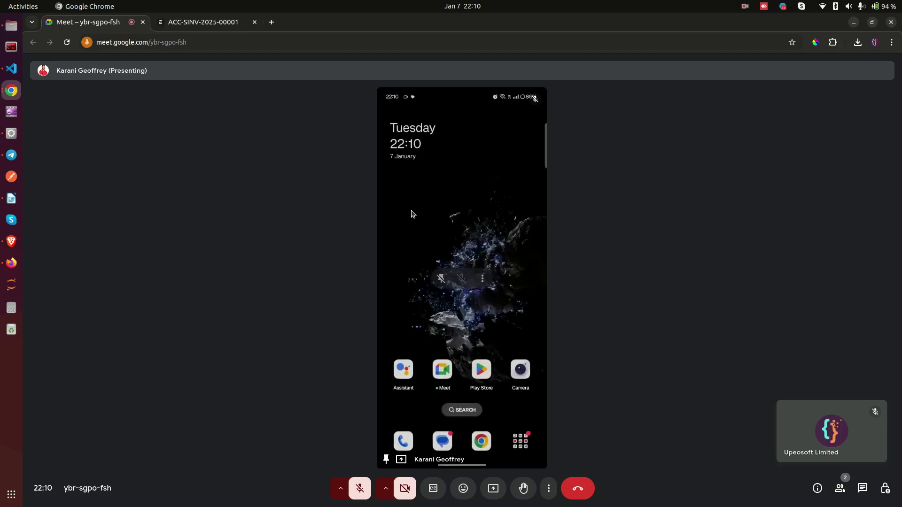
Step: Follow the scanning of the invoice's MPESA QR code on the phone shared in Google Meet, alternating between the call and the invoice print view
click(209, 15)
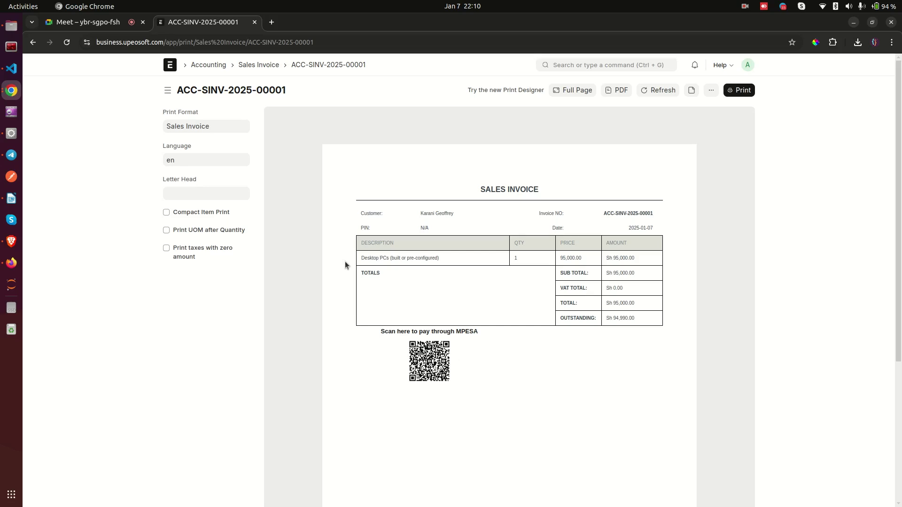
click(100, 23)
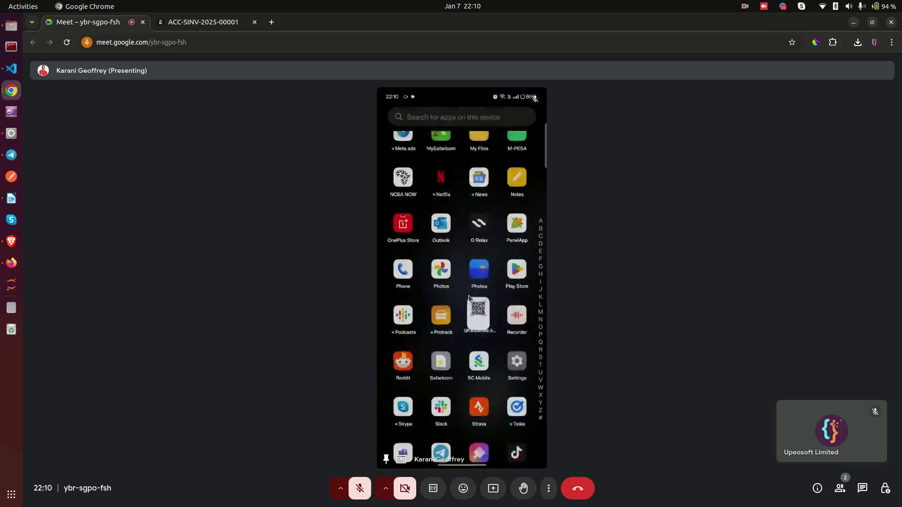
click(217, 24)
click(98, 24)
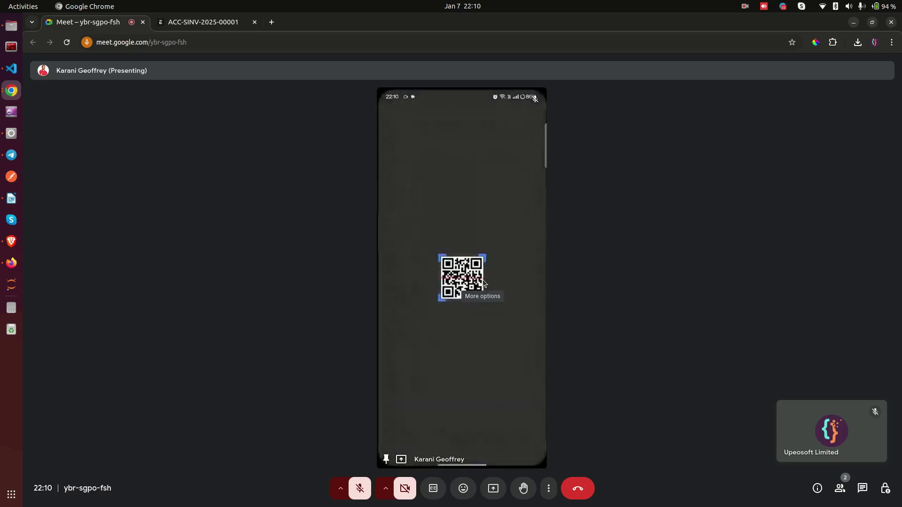
click(220, 27)
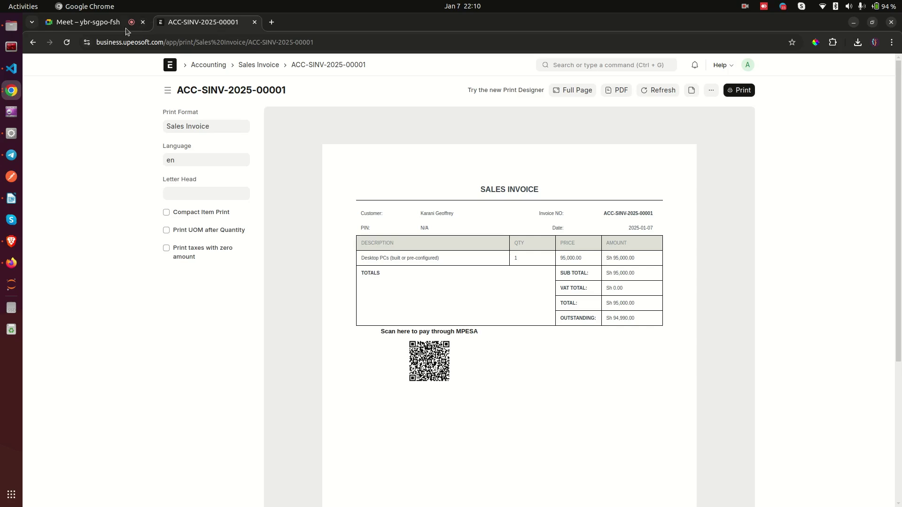
click(108, 21)
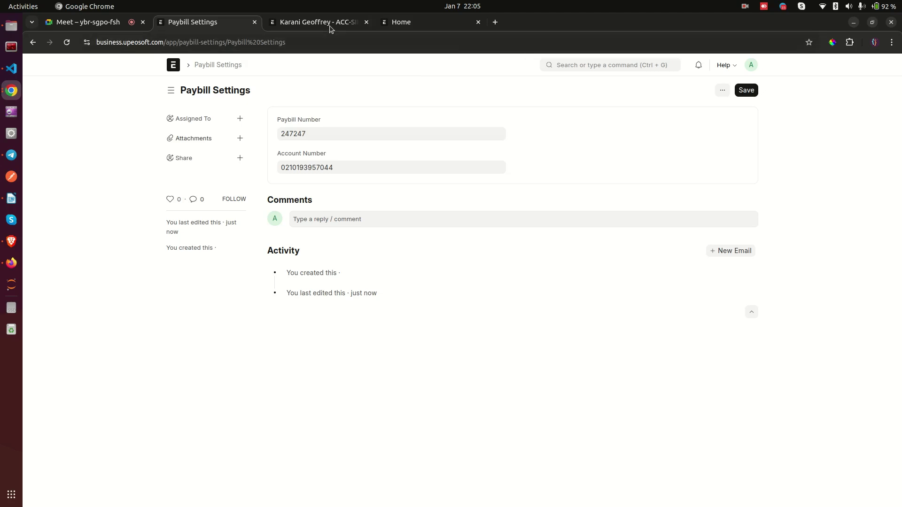
Step: Close the ERPNext Home page and open the website upeosoft.com in a new tab
click(330, 26)
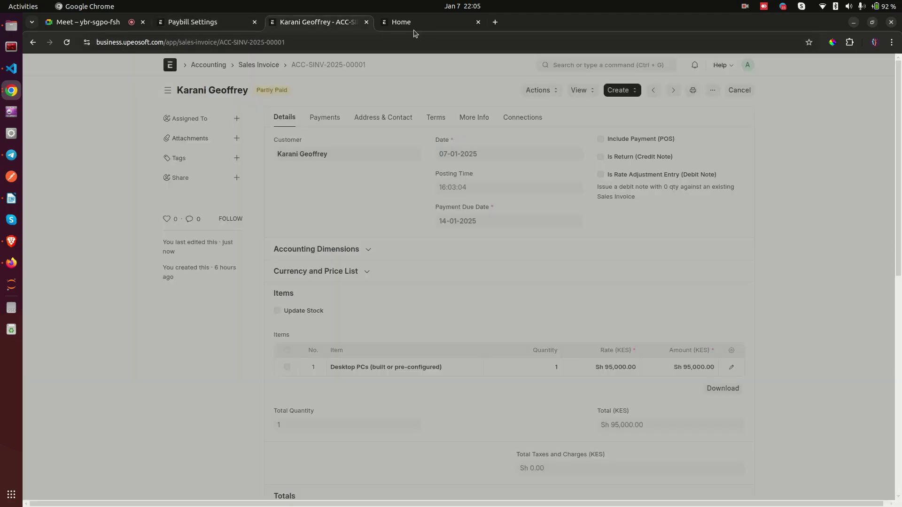
click(407, 29)
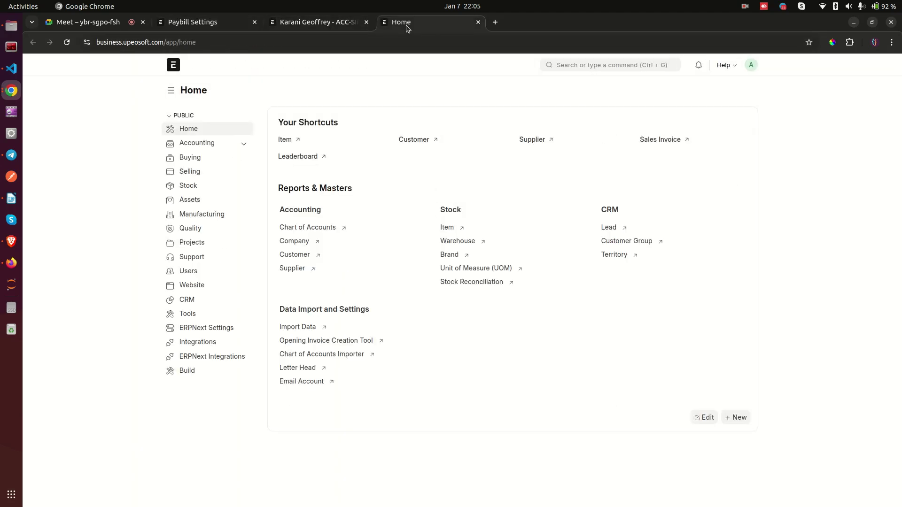
click(478, 22)
click(389, 22)
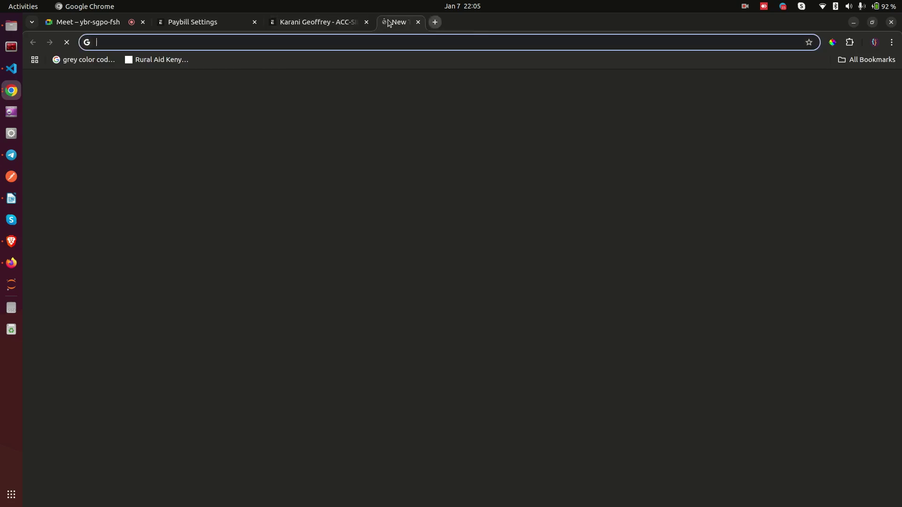
text(upeosoft.com)
key(Return)
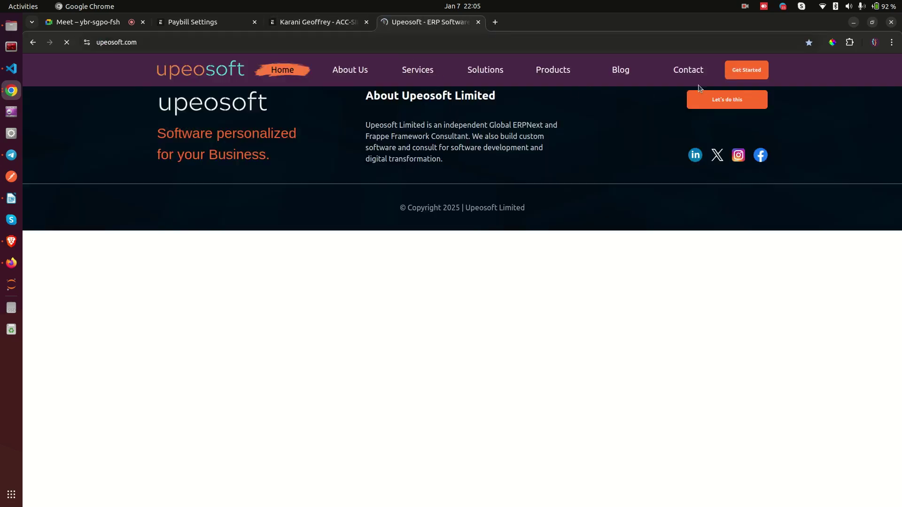